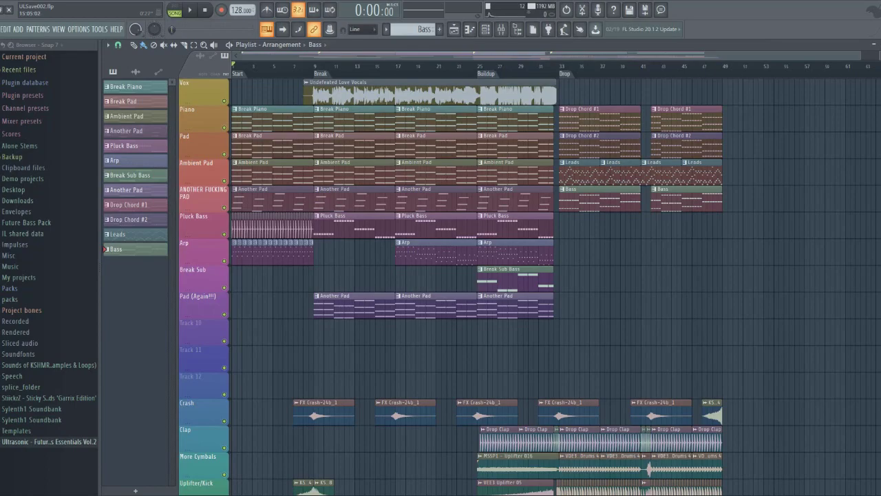
Open the Break Piano pattern from the Piano track in the piano roll and play it from its first bar
left_click_drag(860, 55, 839, 55)
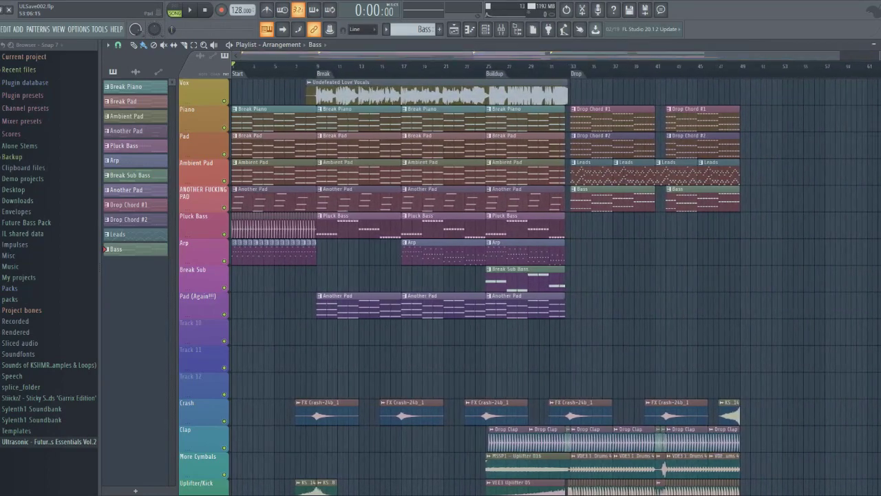
scroll(765, 224, "down", 4)
scroll(551, 287, "up", 4)
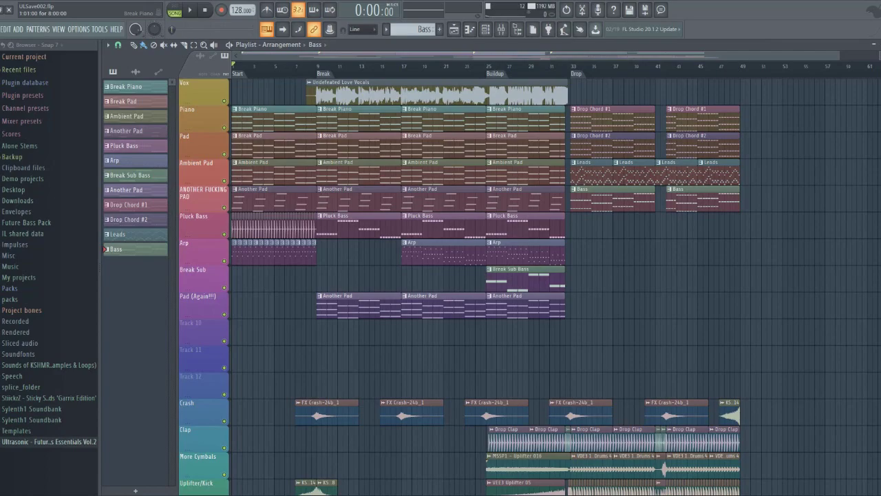
double_click(274, 119)
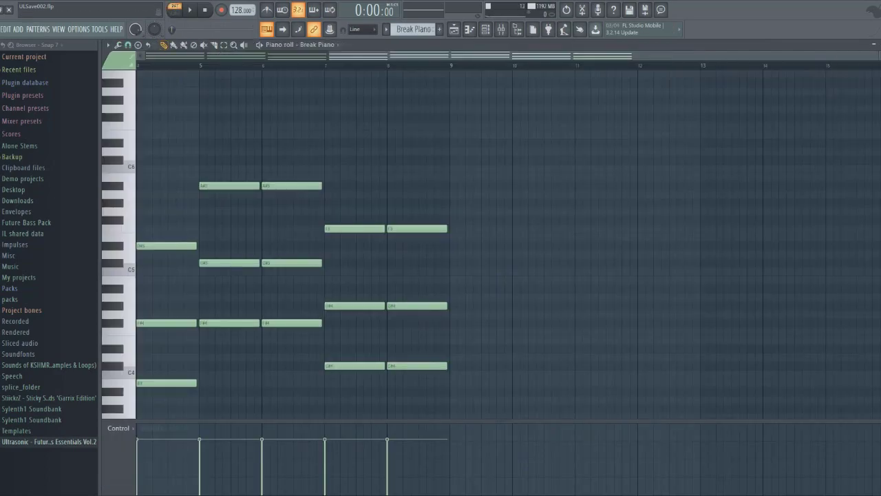
left_click_drag(329, 56, 143, 56)
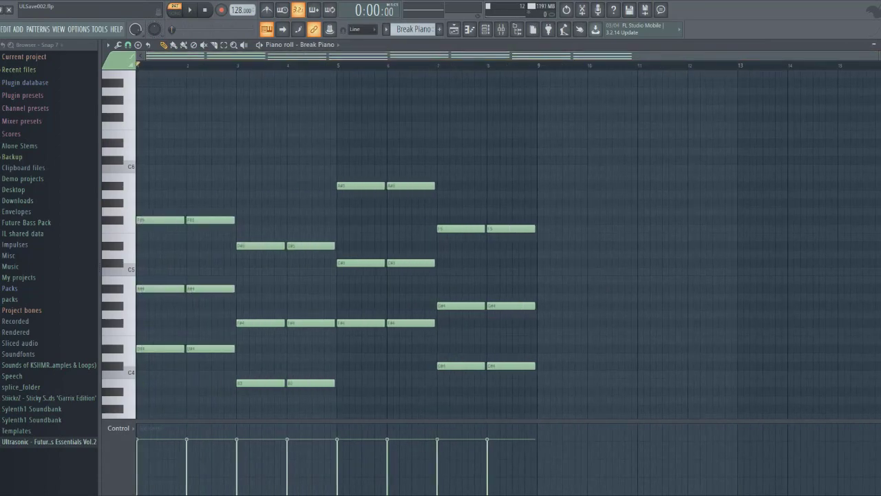
key("space")
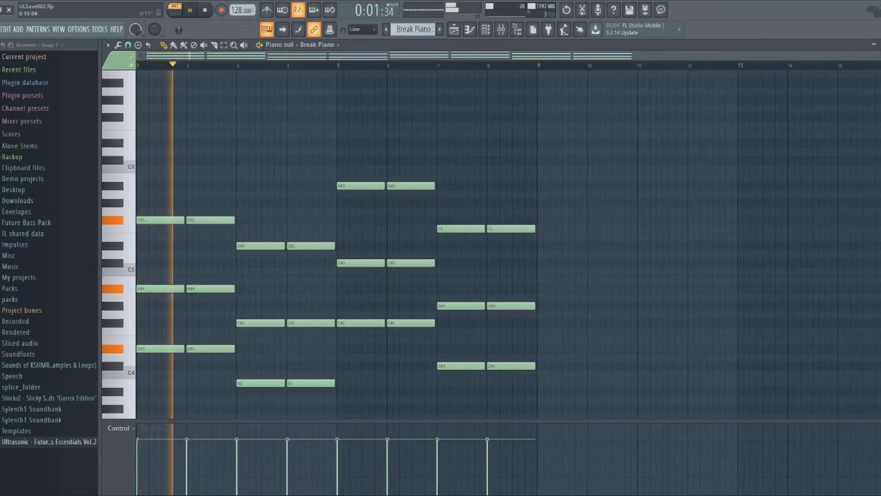
Bring up the mixer and select the Break Piano track to show its effects
left_click(501, 29)
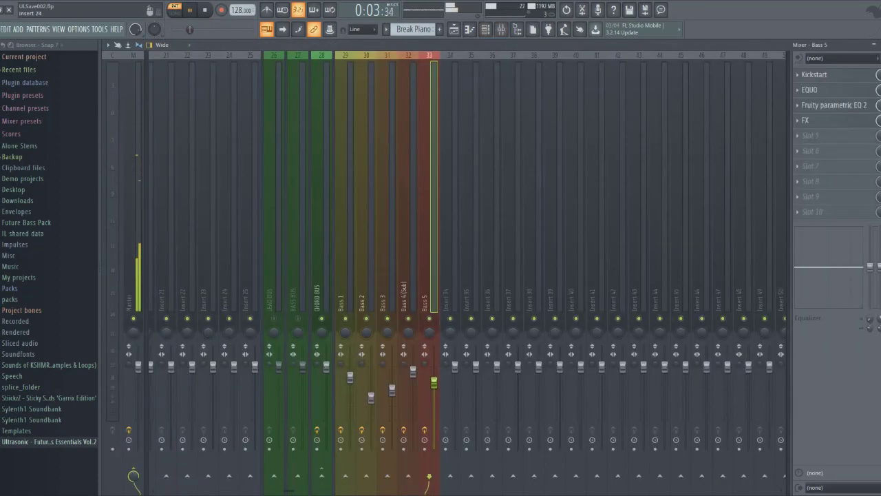
scroll(230, 275, "up", 4)
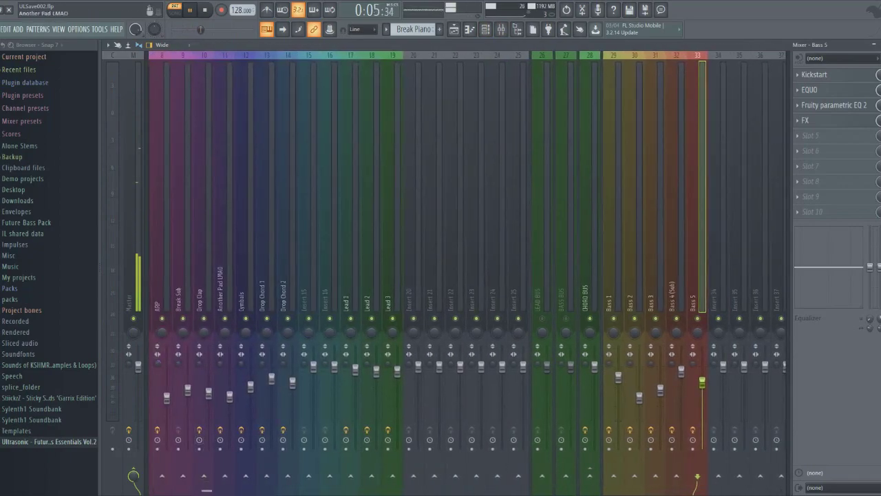
scroll(230, 275, "up", 1)
scroll(183, 475, "left", 3)
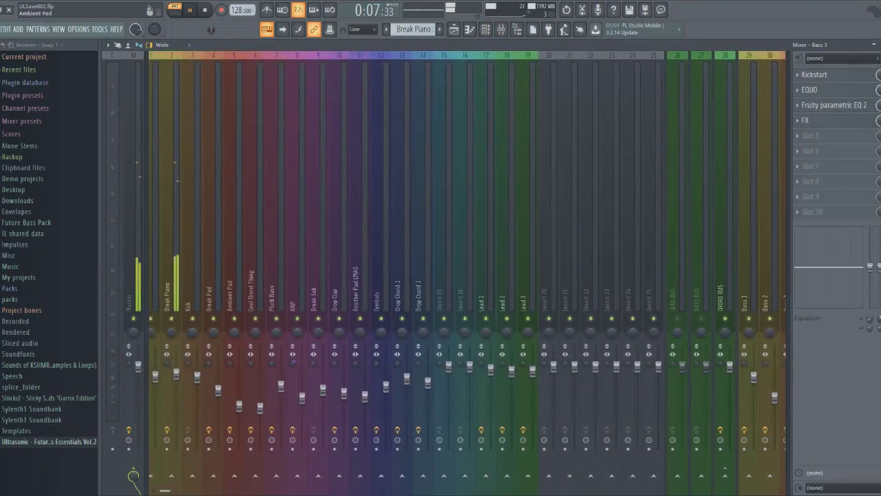
left_click(174, 289)
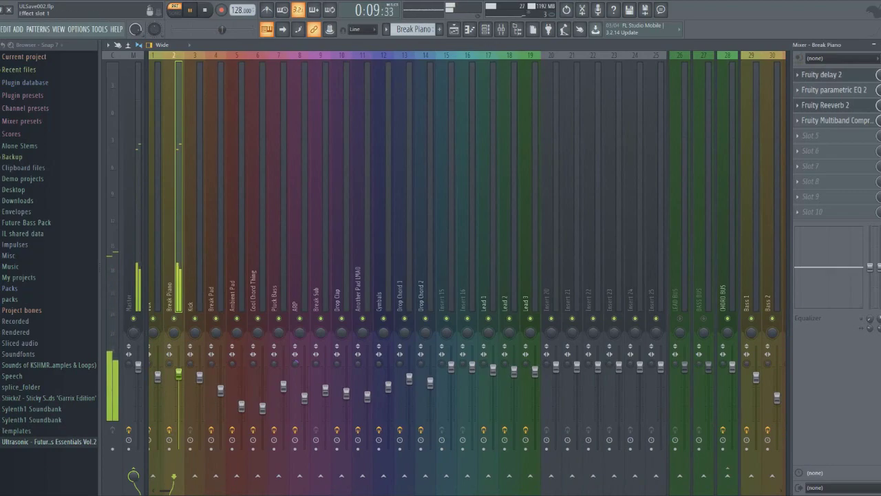
Inspect the Break Piano track's Fruity delay 2, Fruity parametric EQ 2, Fruity Reeverb 2 and Fruity Multiband Compressor settings one after another
left_click(823, 74)
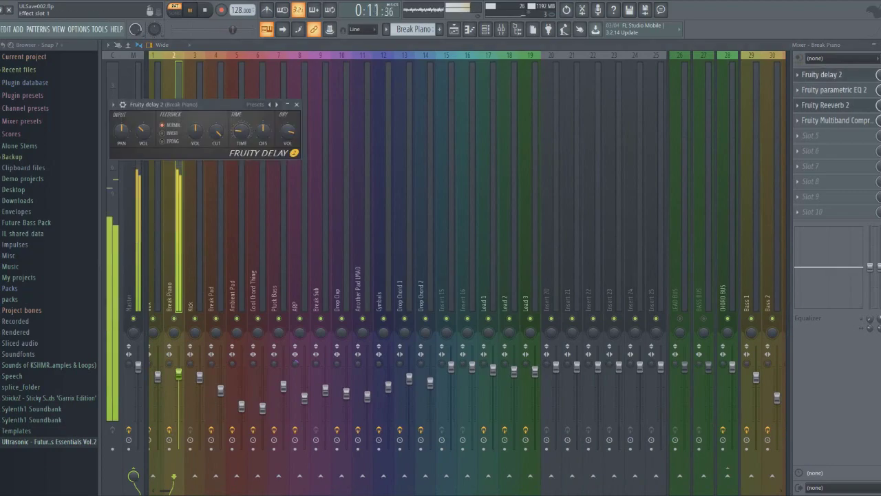
left_click(822, 75)
left_click(823, 90)
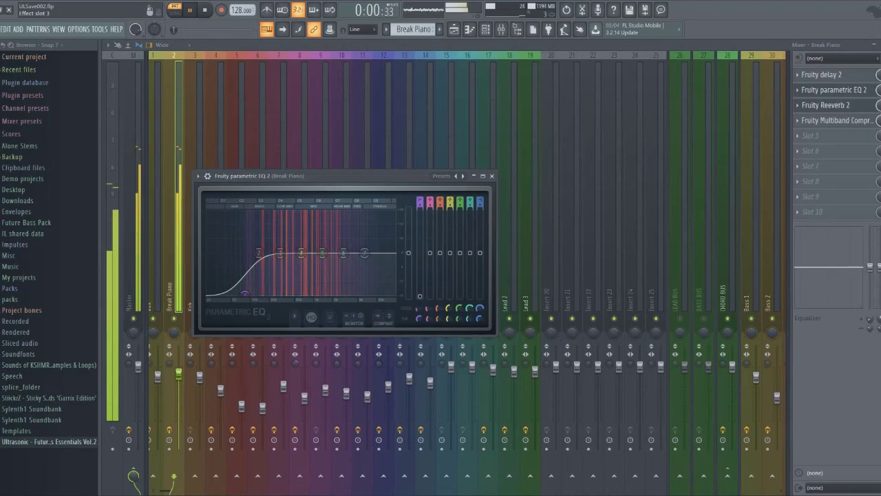
left_click(823, 90)
left_click(822, 104)
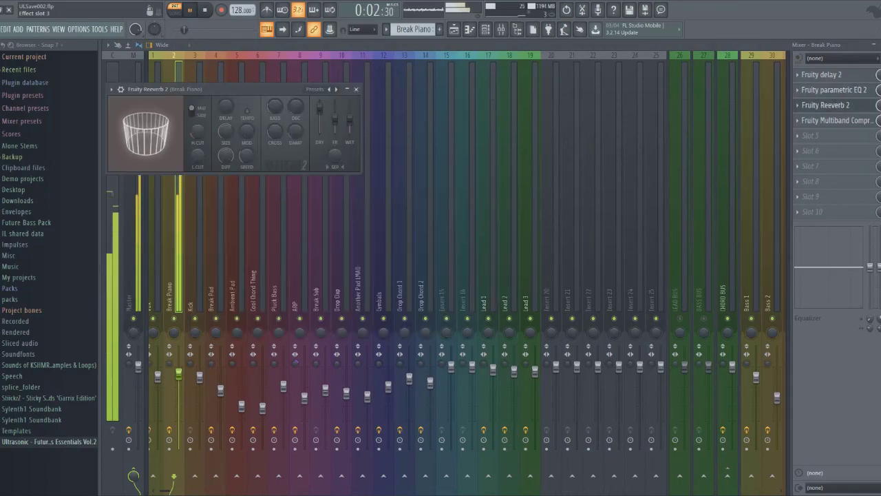
left_click(823, 105)
left_click(823, 120)
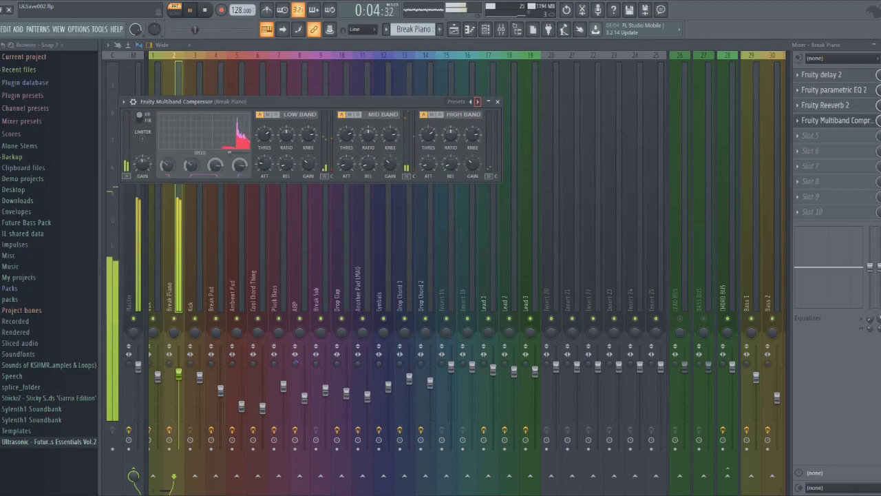
left_click(497, 102)
Open the Break Pad pattern from the playlist and inspect Fruity parametric EQ 2 and Fruity delay 2 on its mixer track
key("F5")
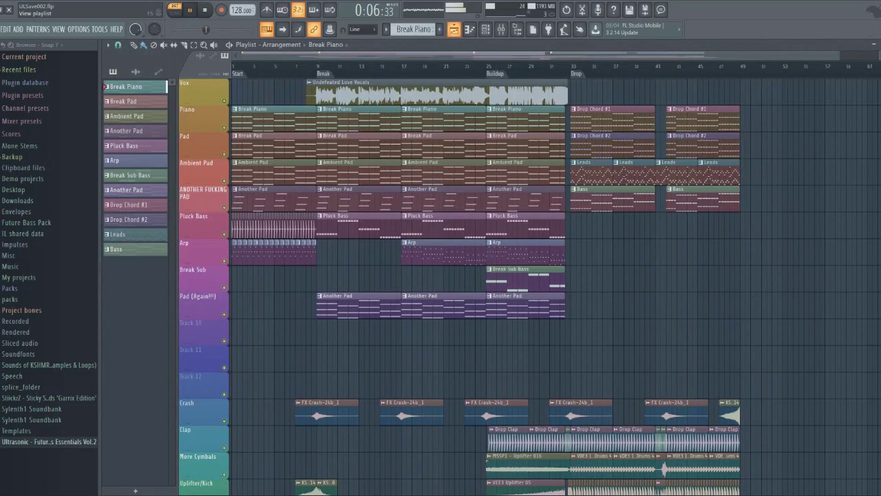
double_click(293, 136)
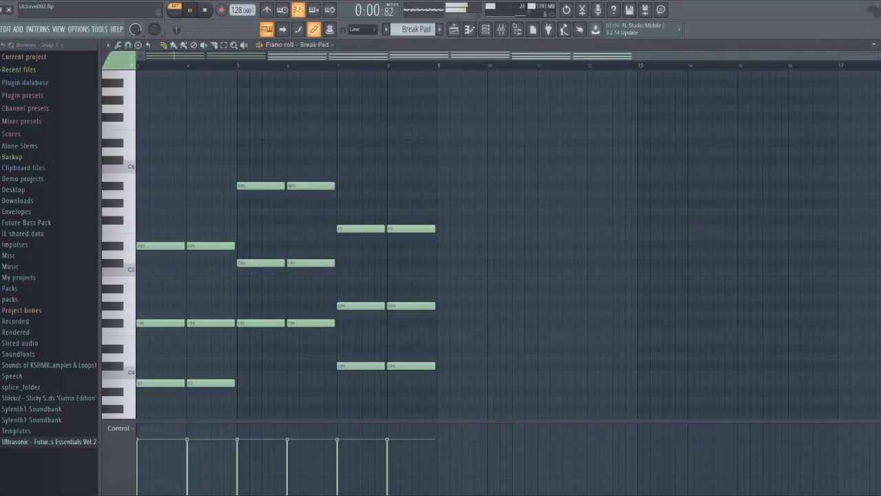
key("F9")
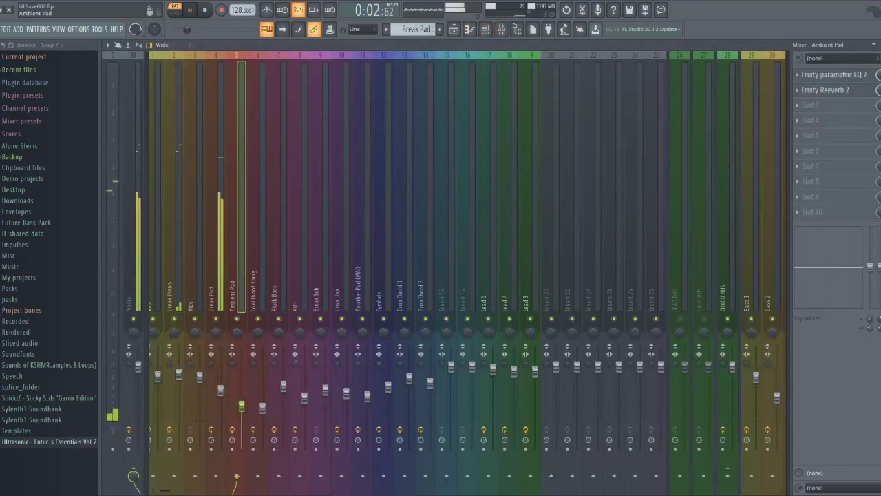
left_click(826, 90)
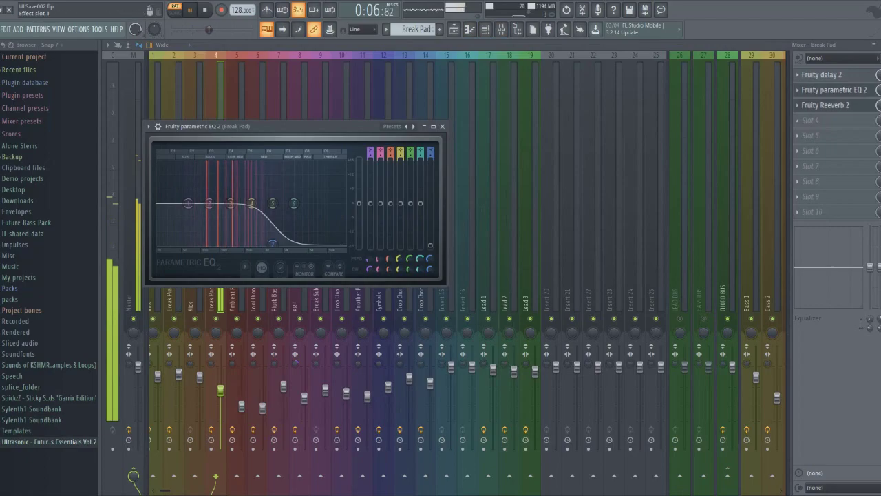
left_click(826, 75)
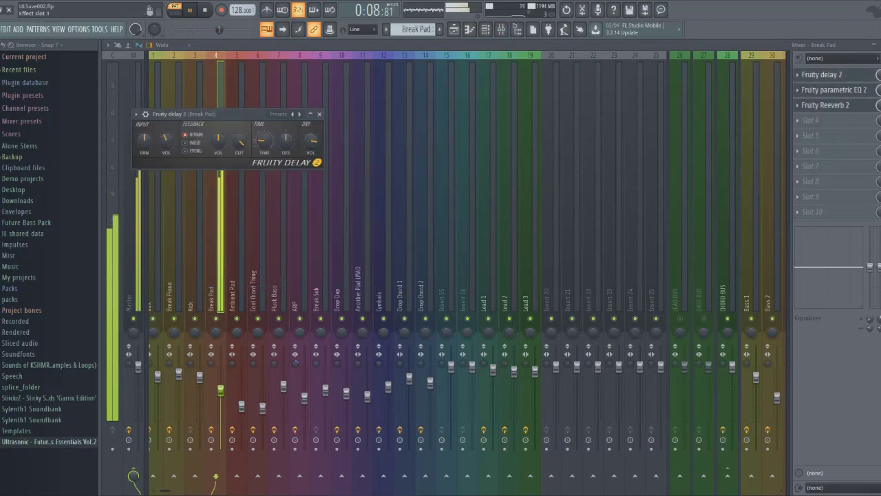
Open the Ambient Pad pattern from the playlist and inspect Fruity Reeverb 2 and Fruity parametric EQ 2 on its mixer track
left_click(453, 29)
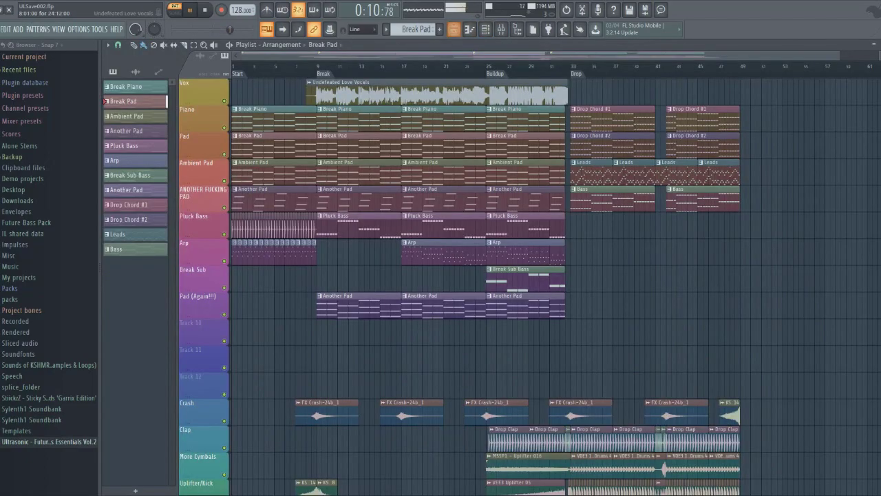
double_click(273, 172)
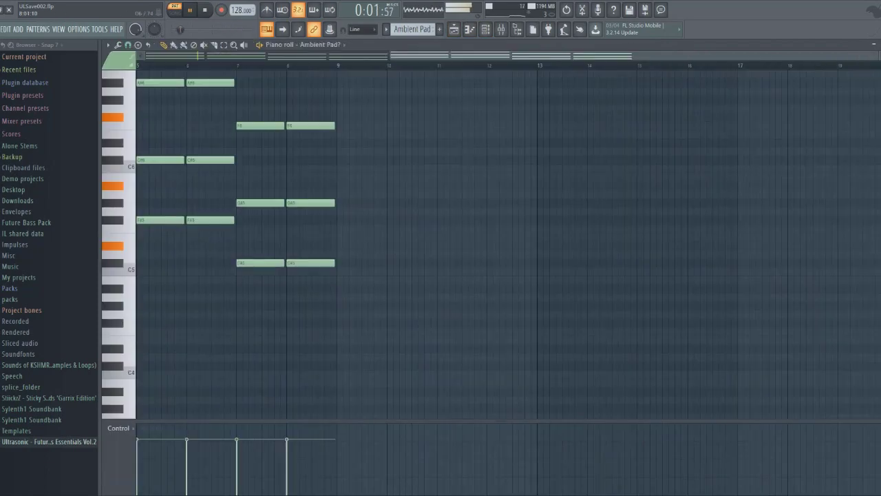
left_click(501, 29)
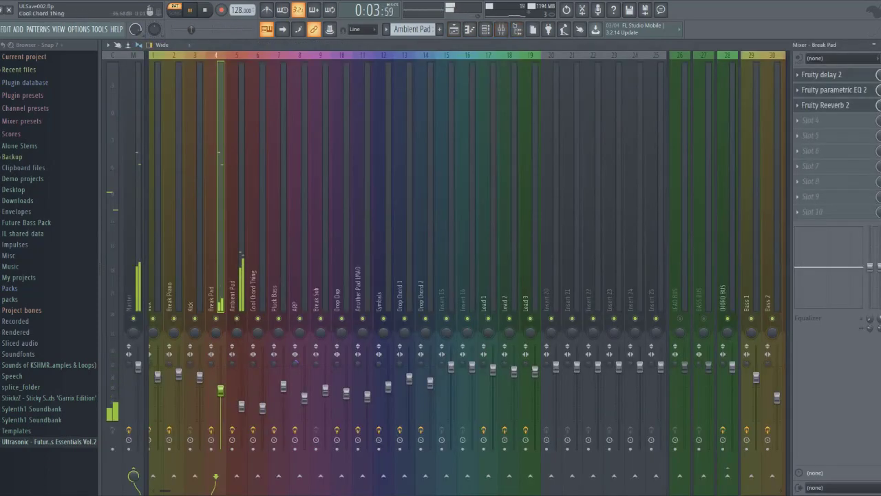
left_click(236, 289)
left_click(826, 89)
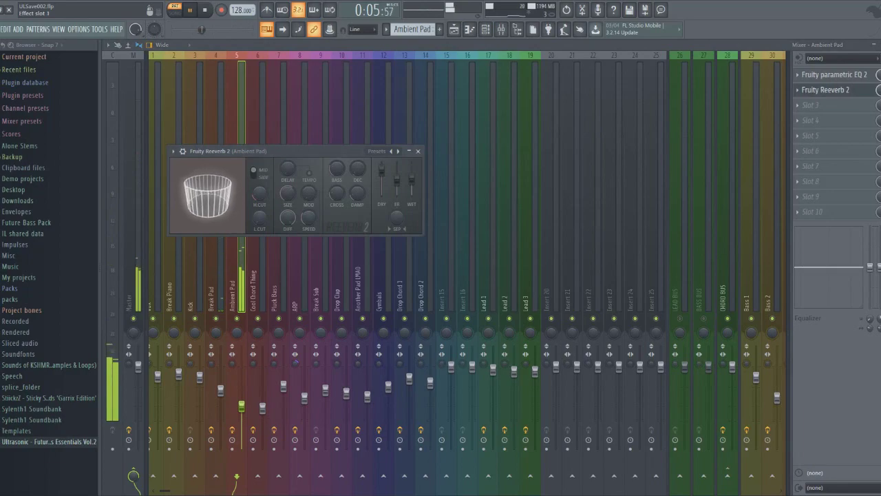
left_click(834, 74)
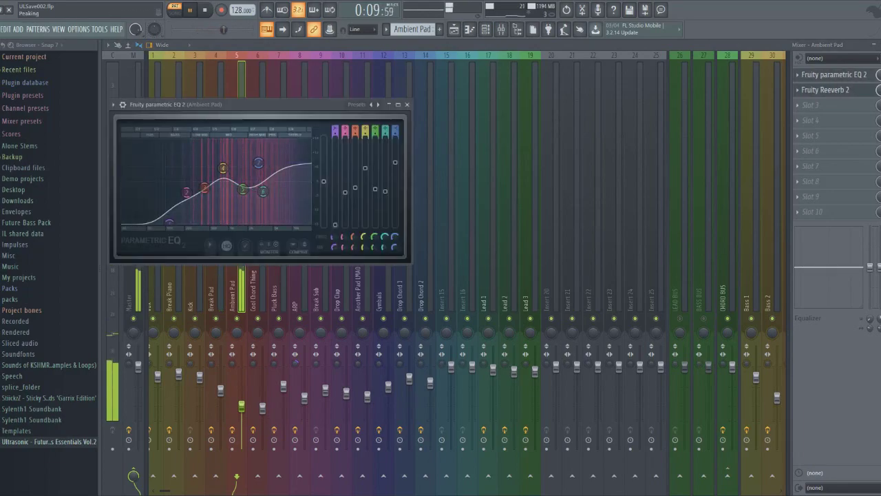
left_click(406, 104)
Stop playback and audition the Another Pad pattern from the track below Ambient Pad in the piano roll
left_click(454, 29)
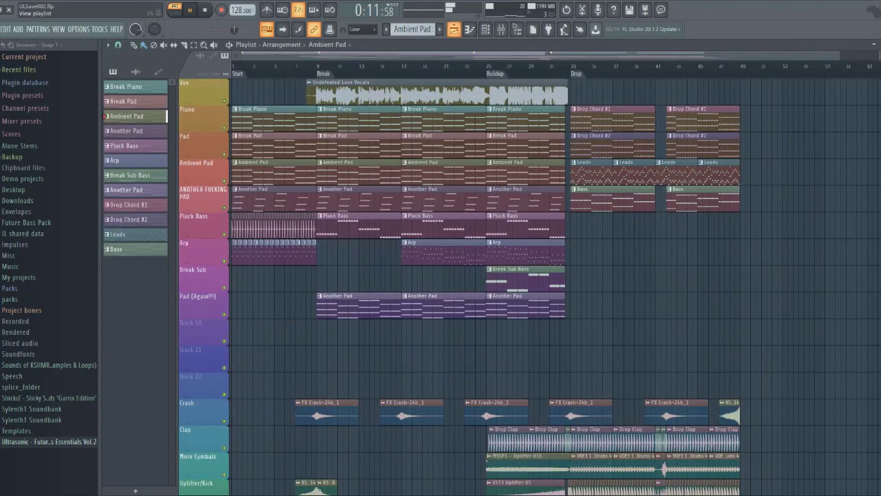
key("space")
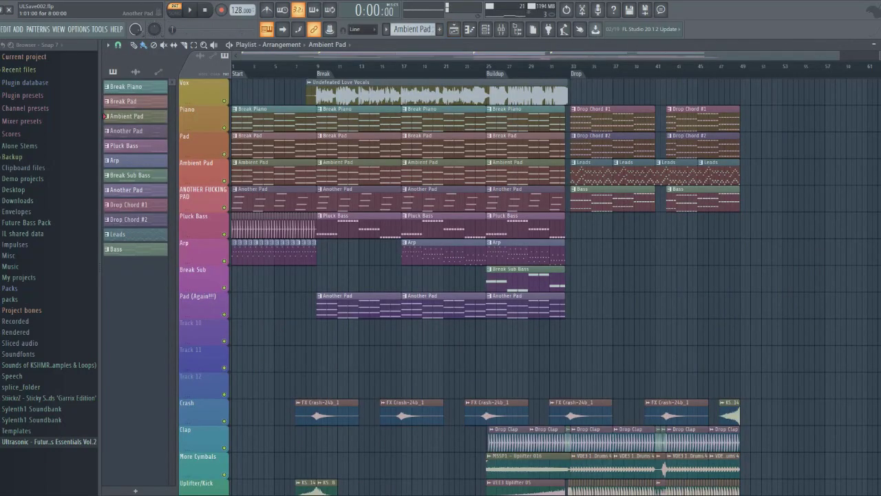
double_click(303, 199)
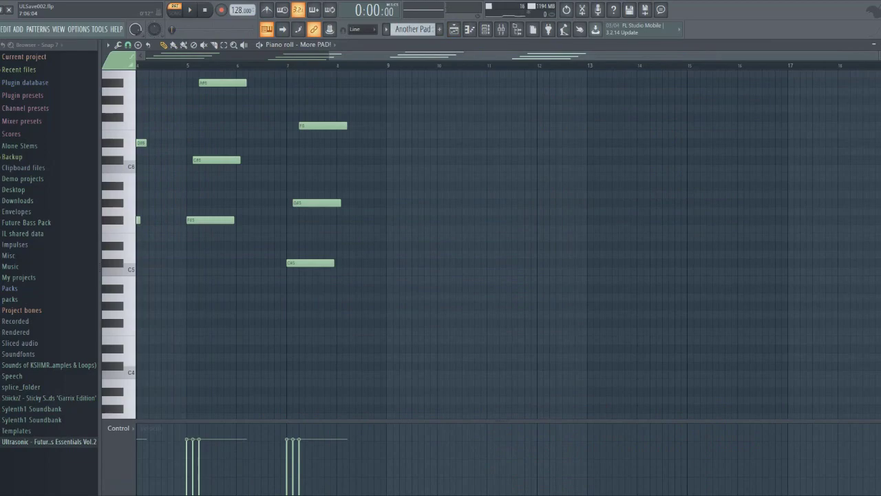
key("space")
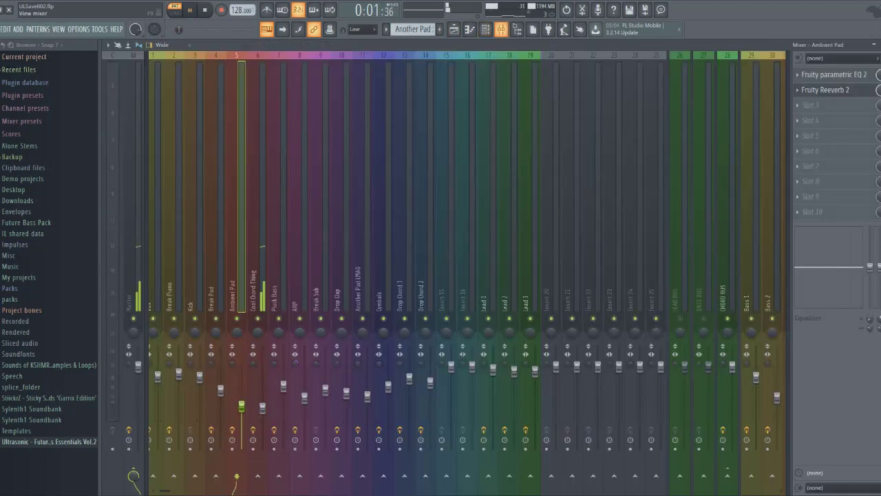
Inspect the Fruity parametric EQ 2 on the Cool Chord Thing mixer track and close it again
key("F9")
left_click(262, 296)
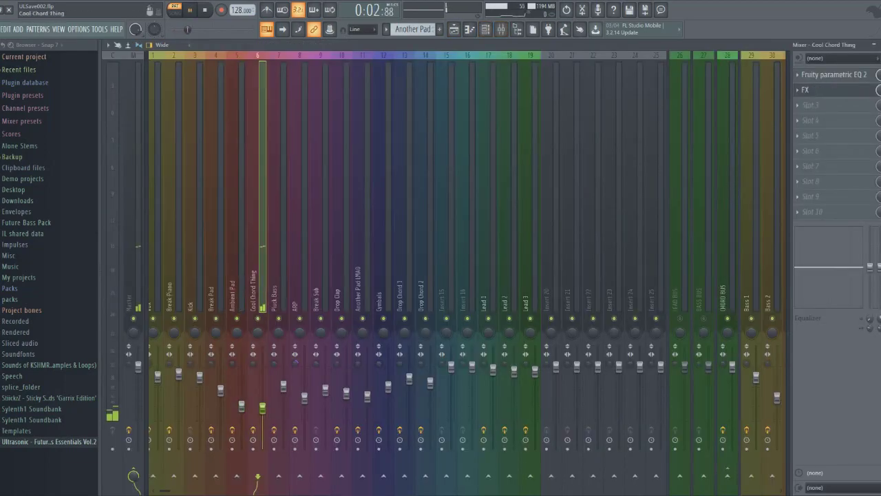
left_click(834, 74)
left_click(834, 75)
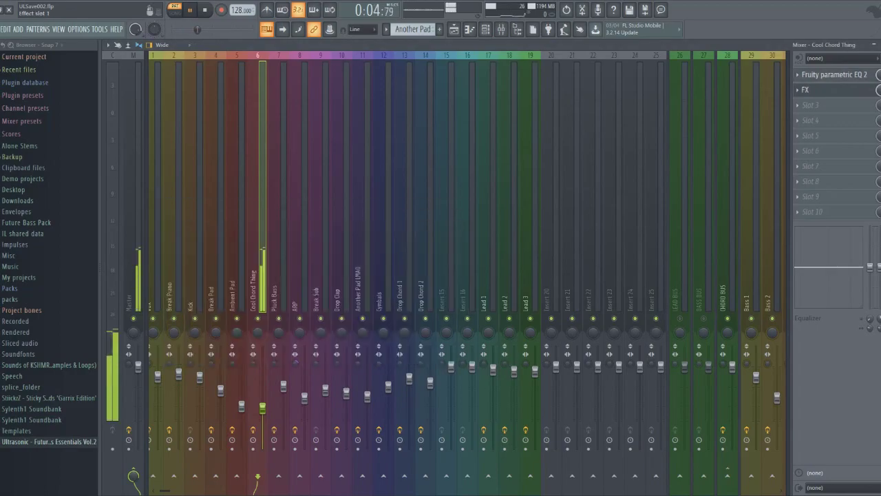
Stop the pad playback, open the Arp pattern from the playlist in the piano roll and audition it
left_click(454, 29)
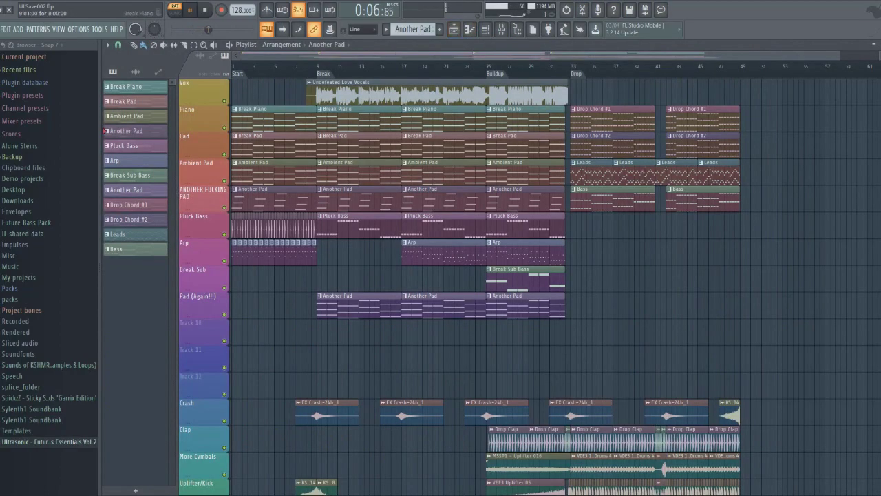
key("space")
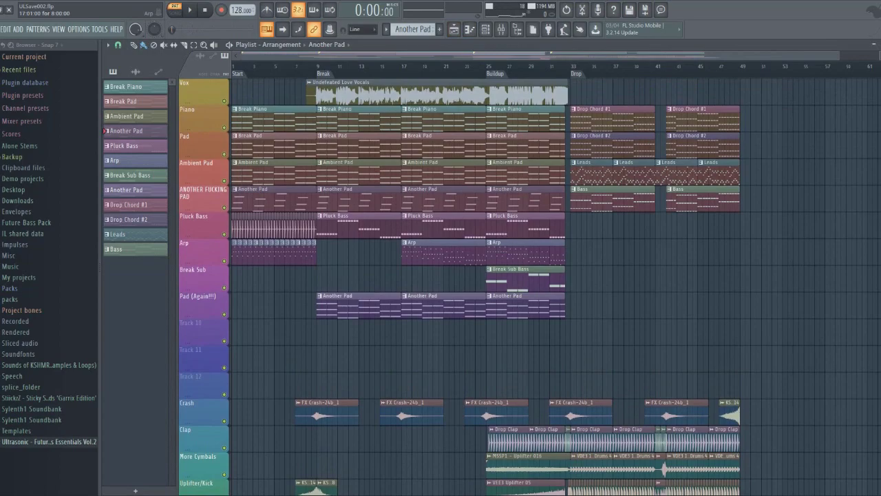
double_click(434, 251)
key("space")
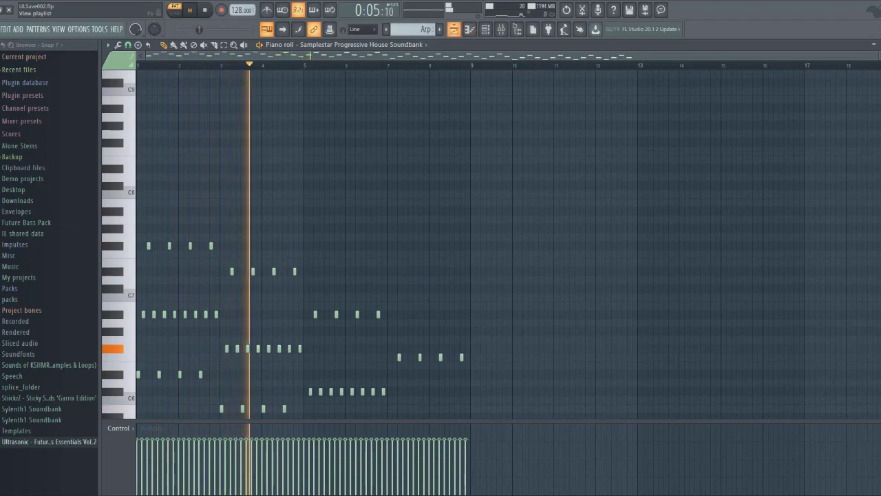
key("space")
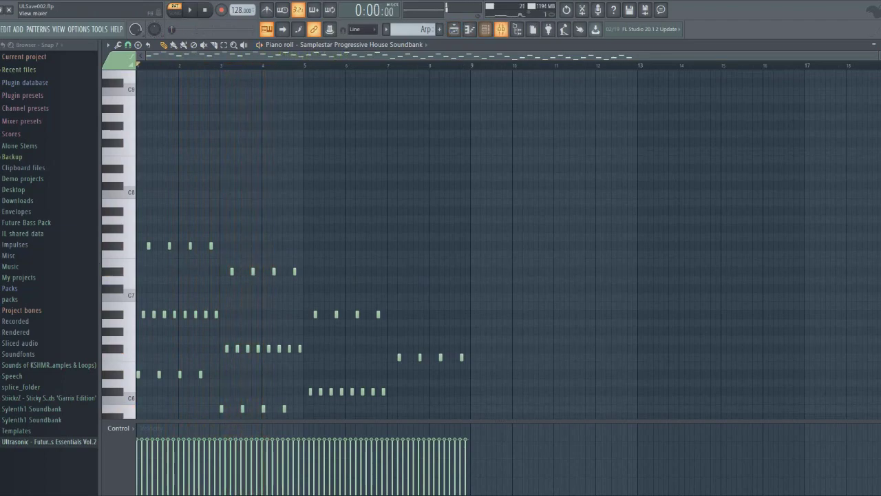
Select the ARP track in the mixer and open its Fruity parametric EQ 2 for inspection
left_click(501, 29)
left_click(300, 290)
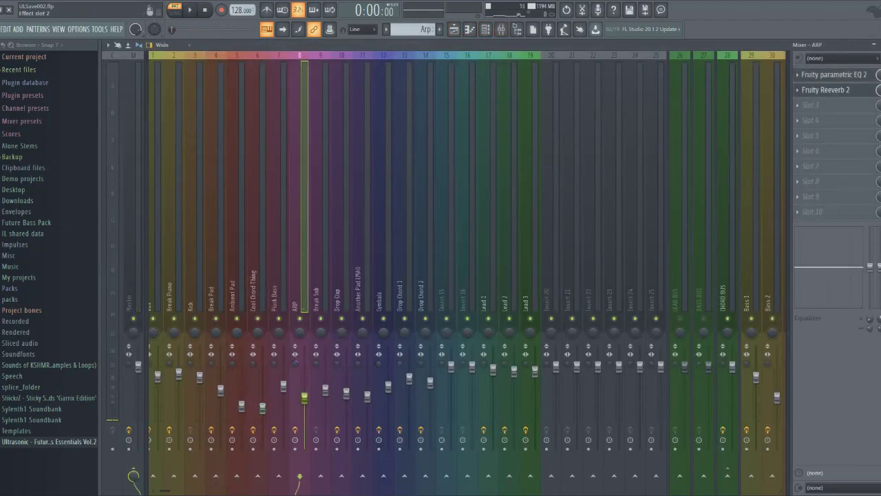
left_click(830, 74)
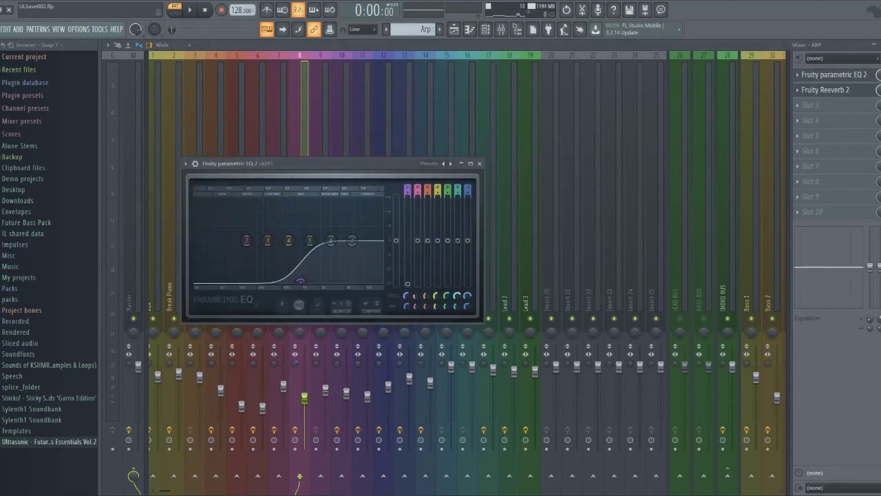
Inspect the Fruity Reeverb 2 on the ARP mixer track and return to the playlist
left_click(825, 90)
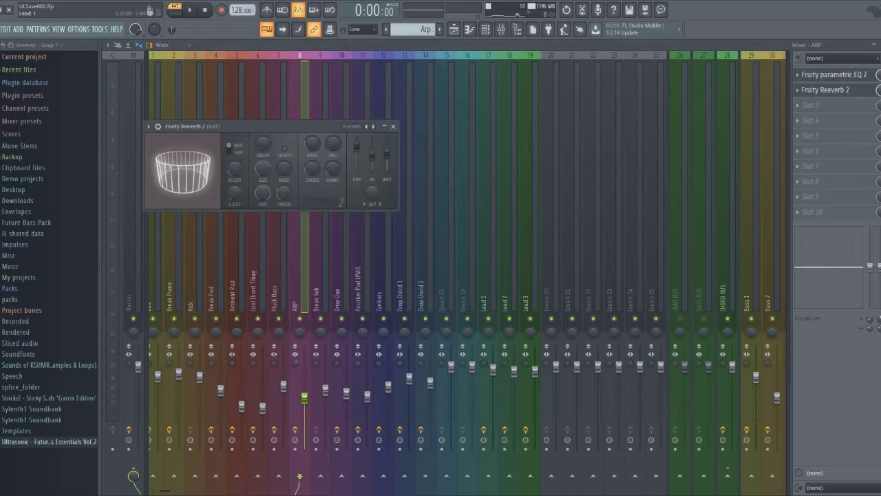
left_click(267, 29)
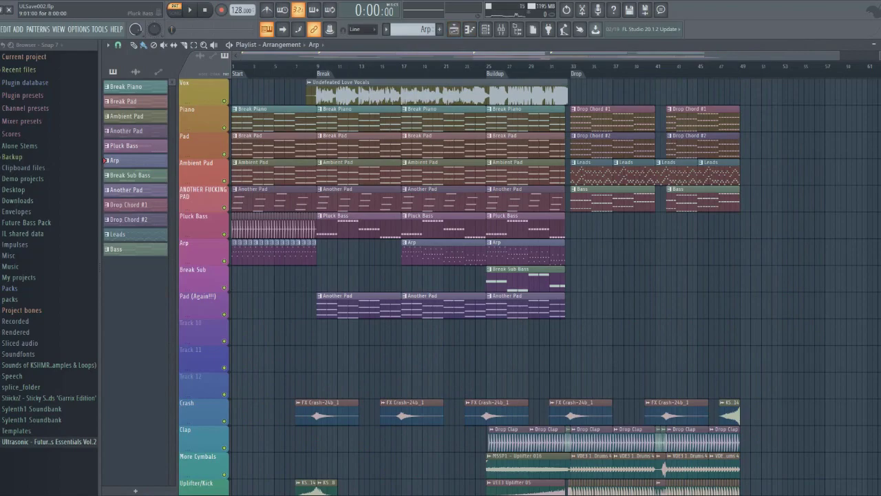
Audition the Pluck Bass pattern in the piano roll and inspect the Fruity parametric EQ 2 on its mixer track, closing it again
double_click(372, 227)
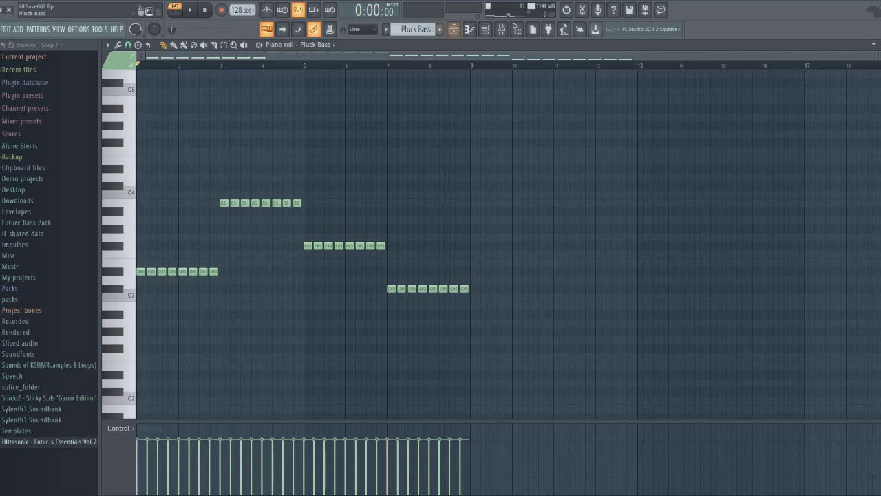
key("space")
key("F9")
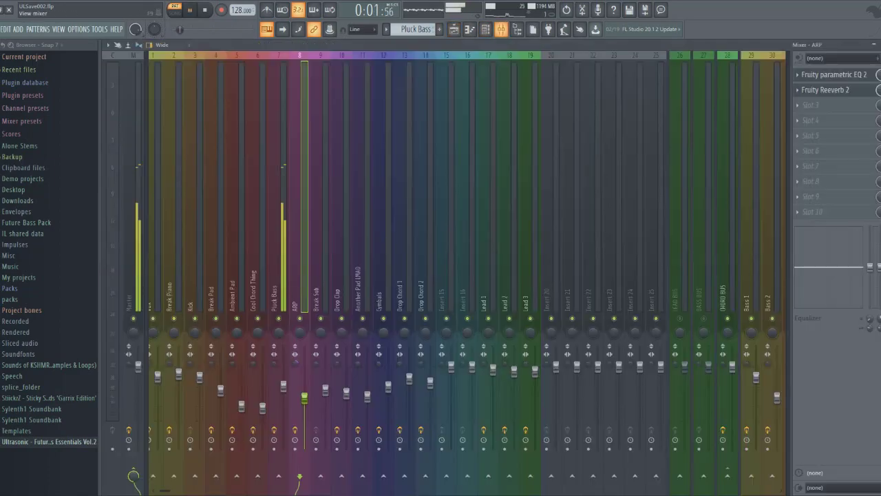
left_click(834, 74)
left_click(834, 74)
left_click(834, 74)
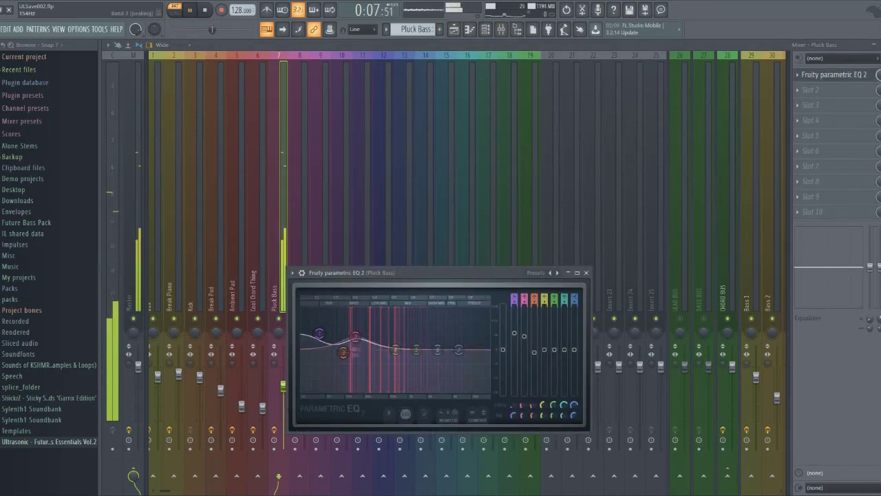
left_click(586, 273)
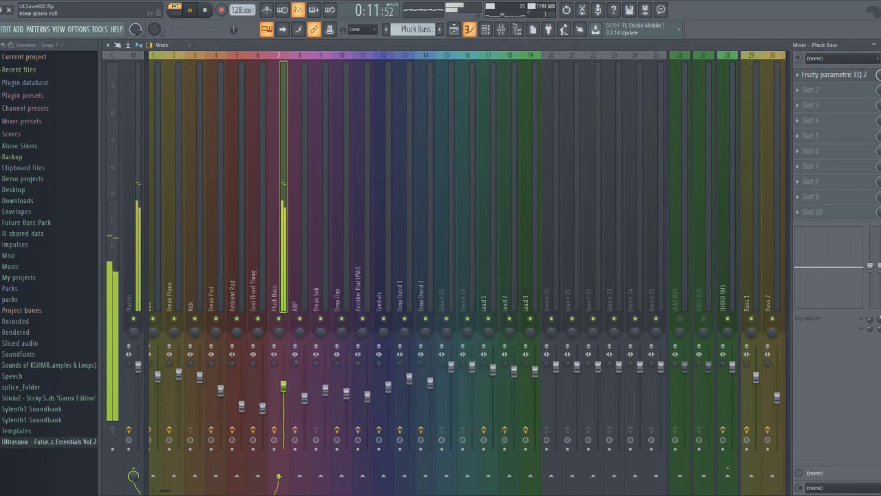
Stop the Pluck Bass playback, open the Break Sub Bass pattern from the playlist in the piano roll and audition it
left_click(453, 29)
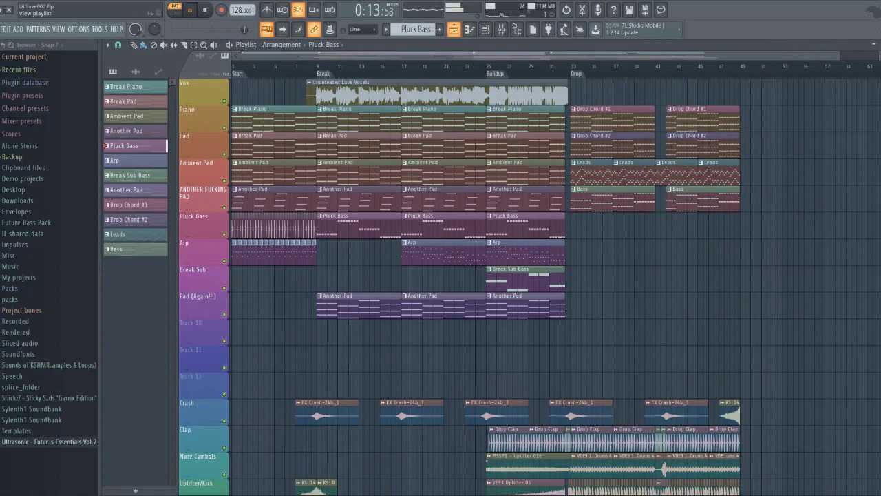
key("space")
scroll(358, 289, "down", 3)
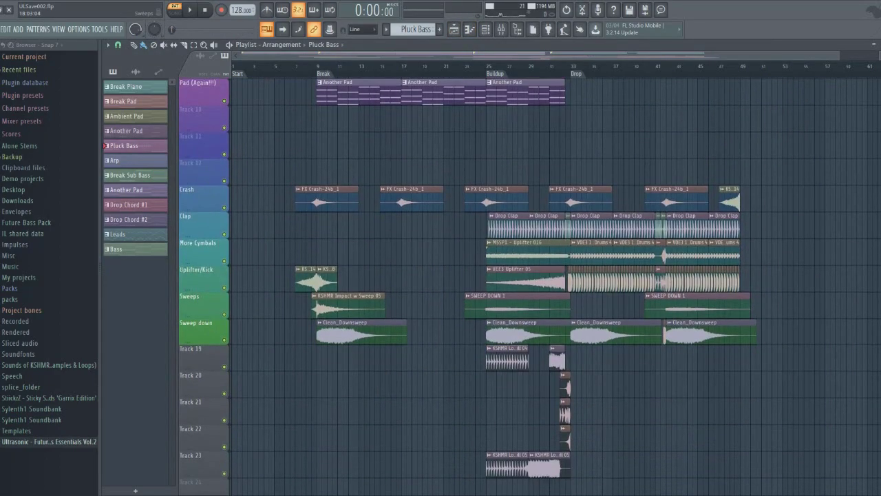
scroll(358, 289, "up", 3)
scroll(482, 276, "up", 1)
scroll(482, 276, "down", 7)
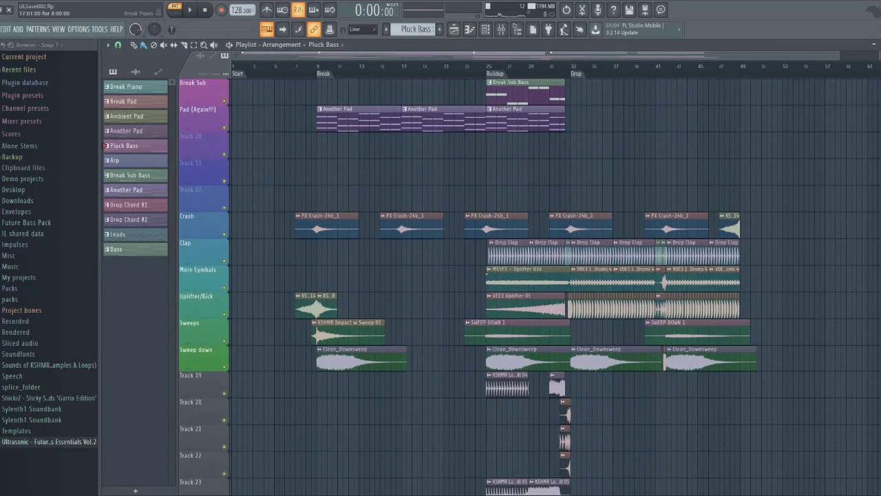
double_click(525, 92)
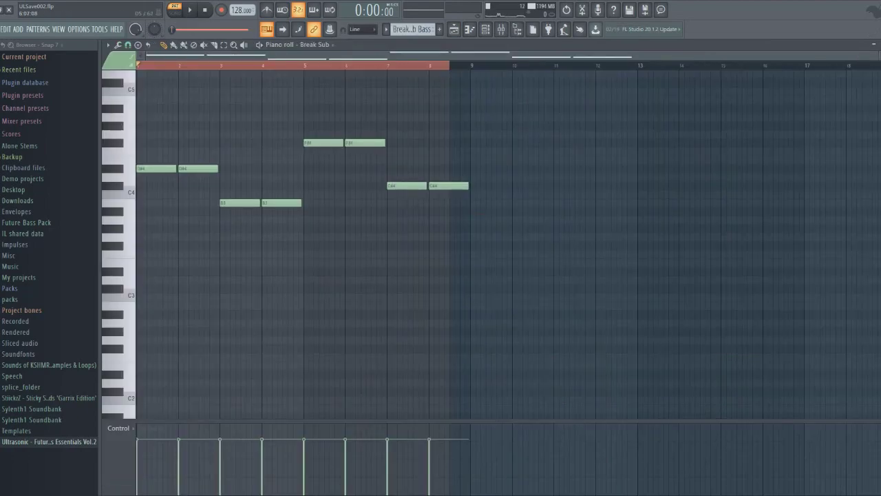
key("space")
Check the Break Sub track in the mixer during playback, return to the playlist and stop playback
left_click(501, 28)
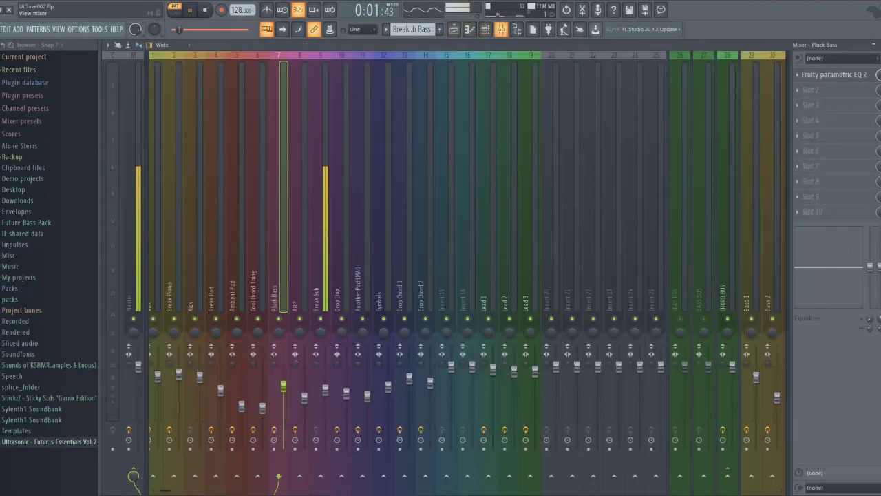
left_click(501, 29)
left_click(453, 29)
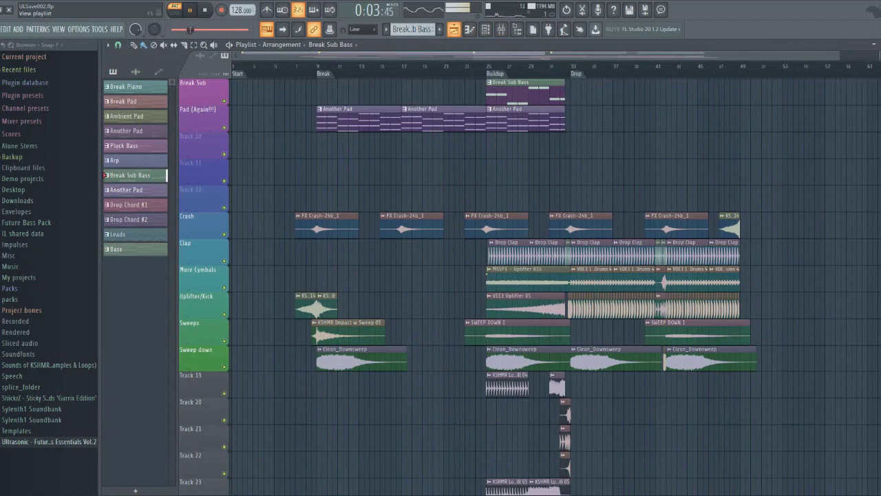
key("space")
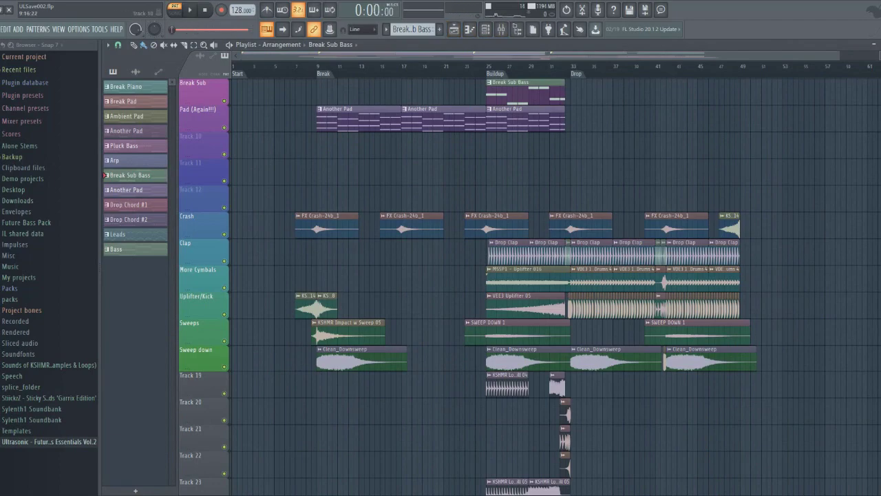
Look over the full playlist arrangement, from the vocal and melodic tracks down to the drum and sweep effects tracks
scroll(481, 290, "up", 3)
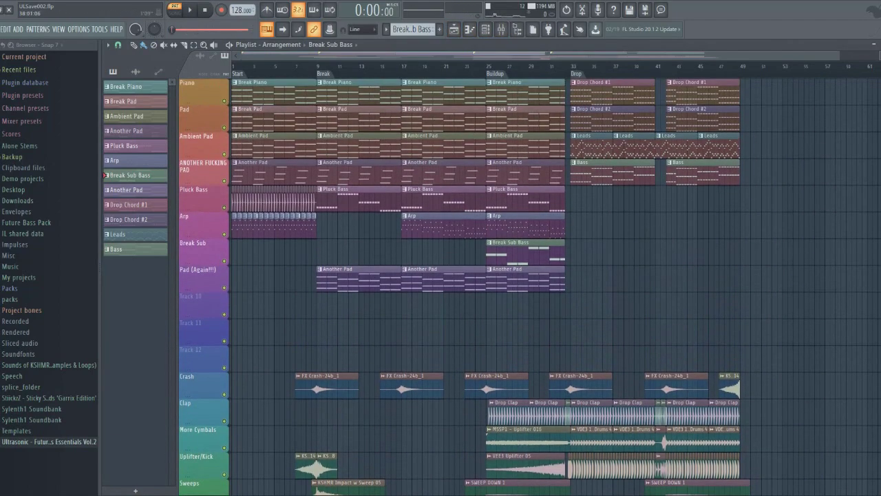
left_click_drag(839, 56, 402, 55)
scroll(482, 275, "down", 5)
scroll(482, 275, "down", 3)
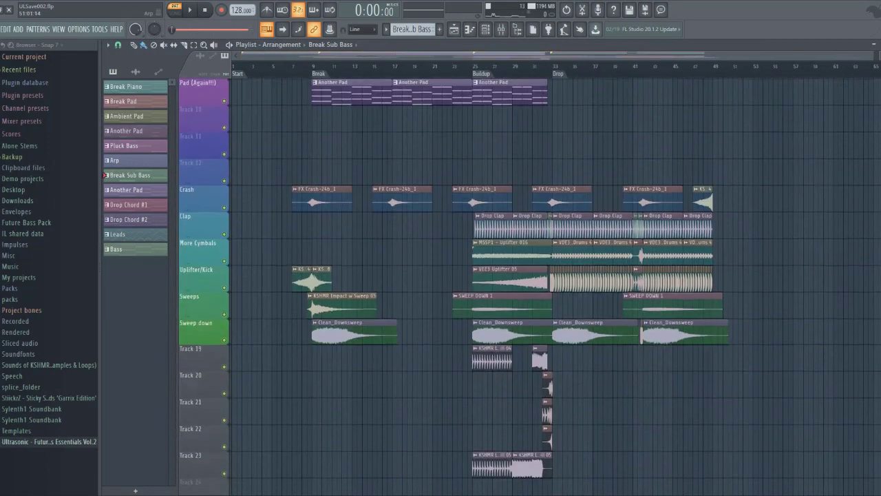
scroll(482, 275, "up", 3)
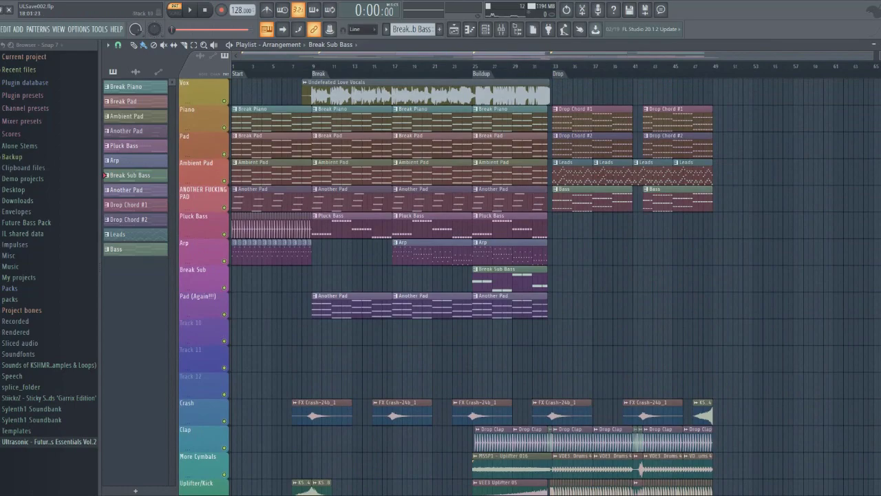
scroll(482, 276, "down", 3)
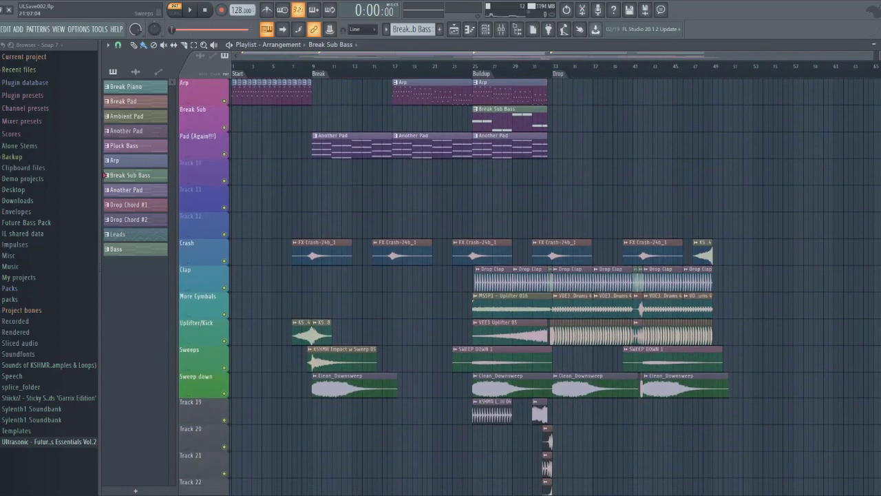
scroll(530, 282, "down", 5)
scroll(531, 282, "up", 11)
scroll(530, 283, "up", 1)
Open the Drop Chord #1 pattern in the piano roll from its first bar and audition it
double_click(591, 119)
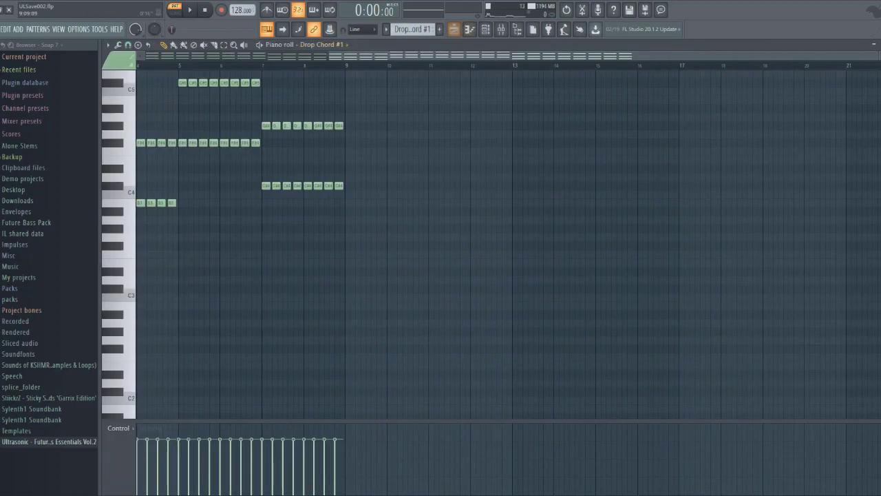
scroll(315, 158, "left", 3)
scroll(303, 244, "up", 5)
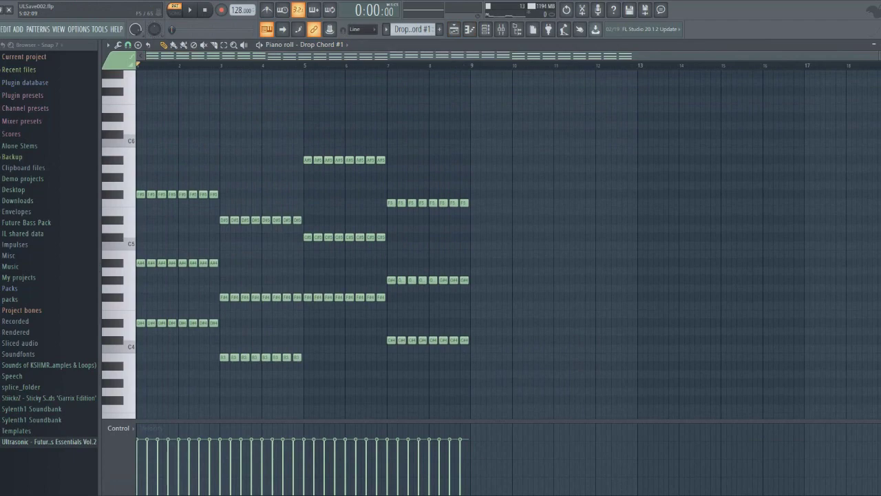
key("space")
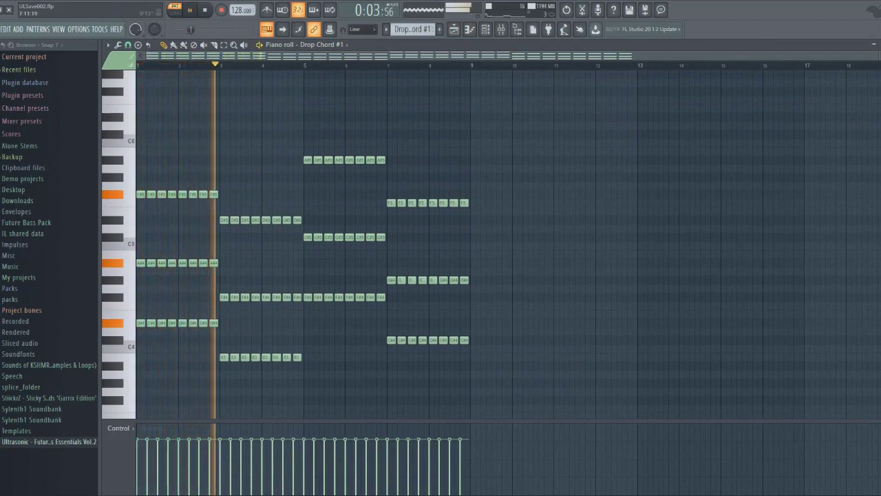
Stop playback and inspect the Fruity Reeverb 2, Kickstart and Fruity parametric EQ 2 on the Drop Chord 1 mixer track
key("F9")
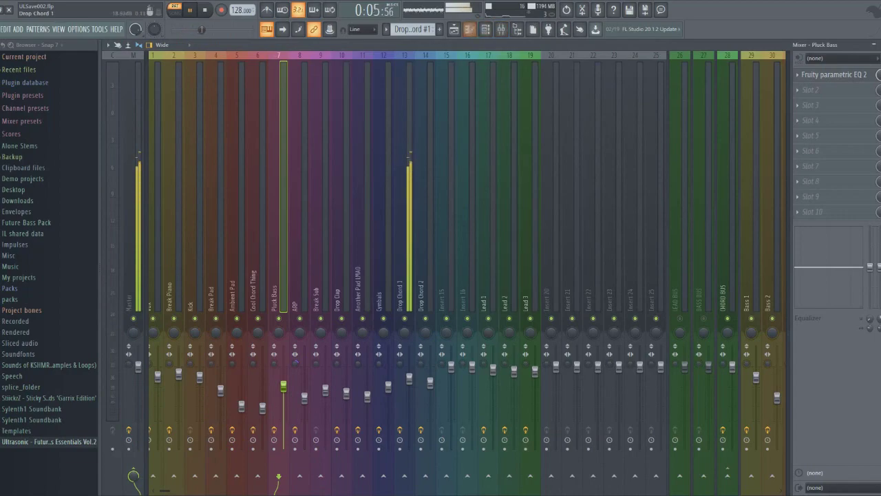
key("space")
left_click(404, 289)
left_click(826, 105)
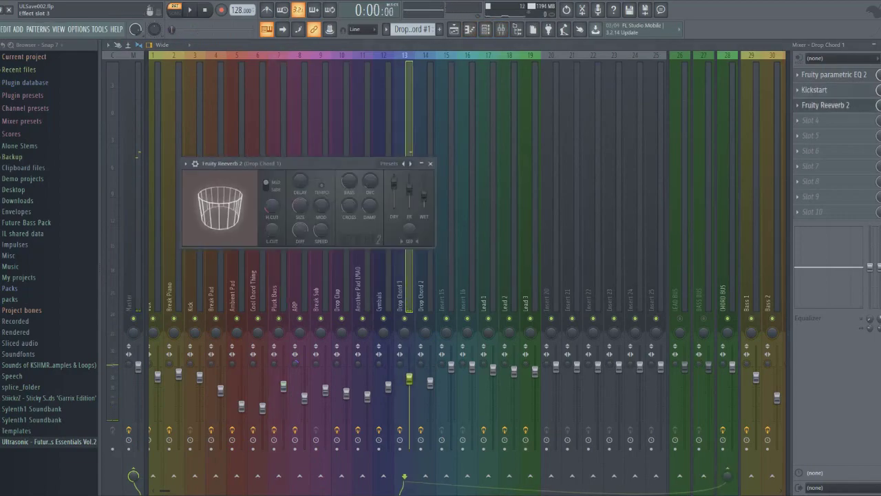
left_click(826, 105)
left_click(825, 90)
left_click(826, 90)
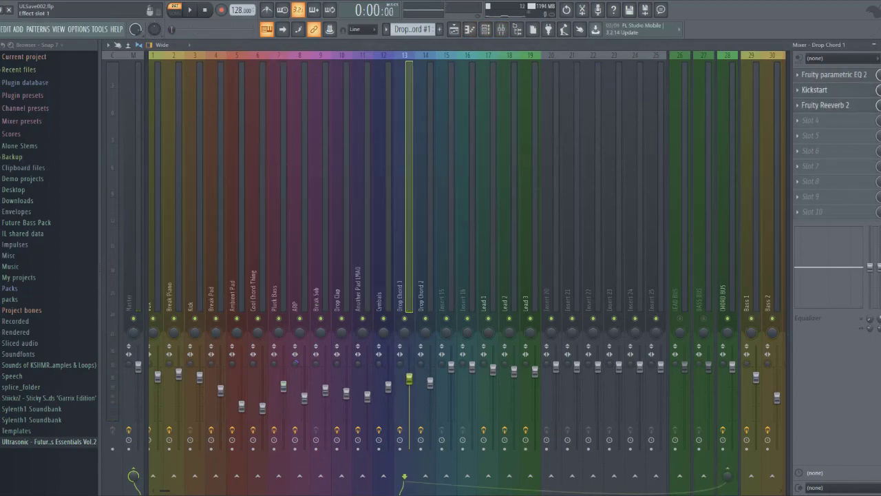
left_click(825, 74)
left_click(825, 75)
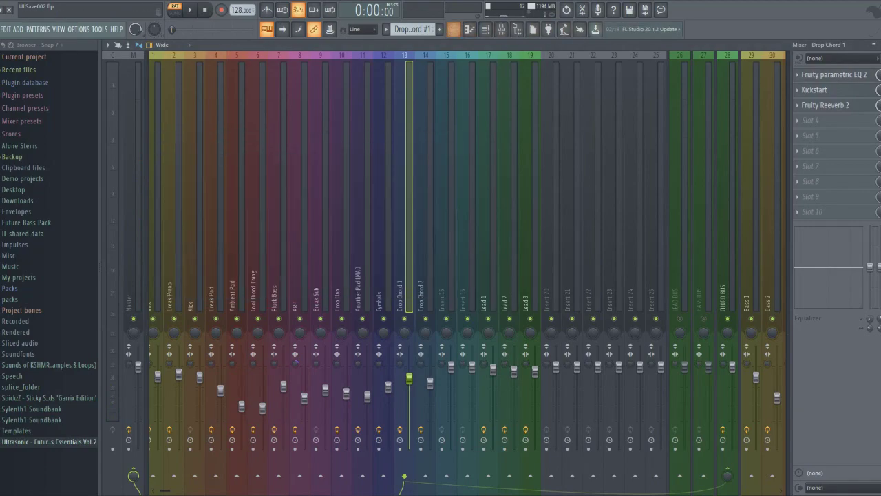
Open the Drop Chord #2 pattern from the playlist in the piano roll and audition it
left_click(453, 28)
double_click(560, 151)
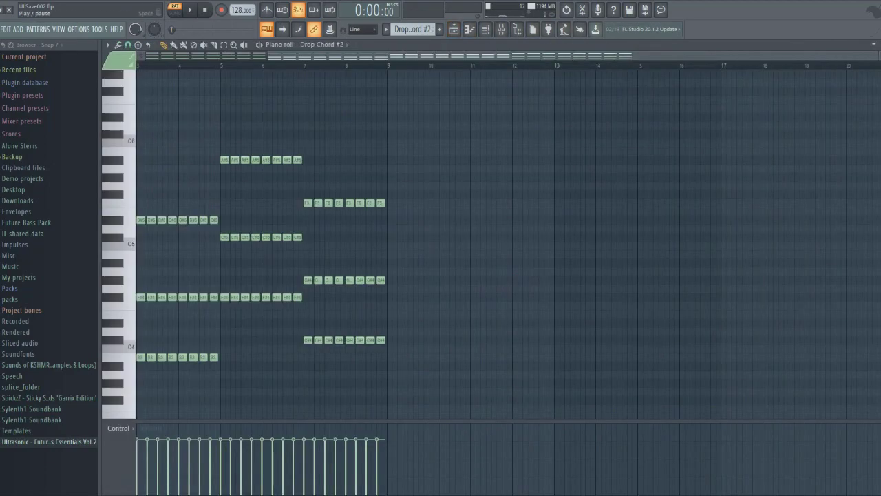
key("space")
Select the Drop Chord 2 mixer track, stop playback and inspect its Fruity parametric EQ 2 and Kickstart
left_click(501, 29)
right_click(426, 172)
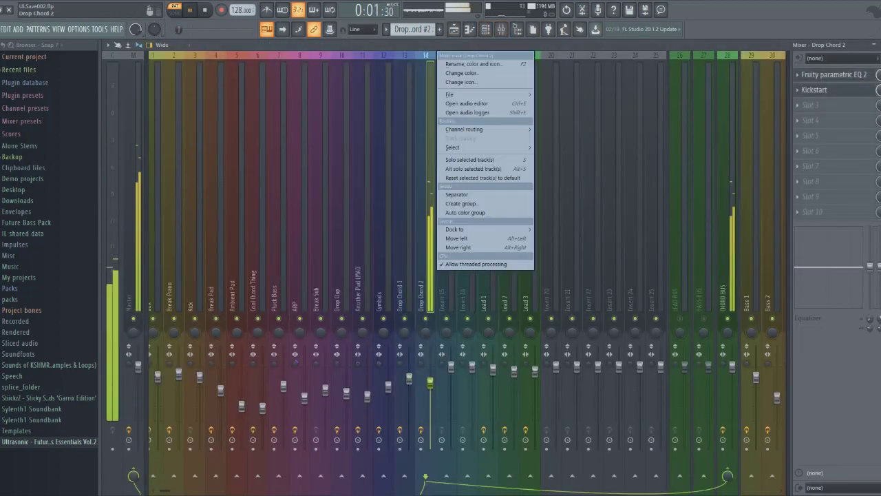
key("Escape")
key("space")
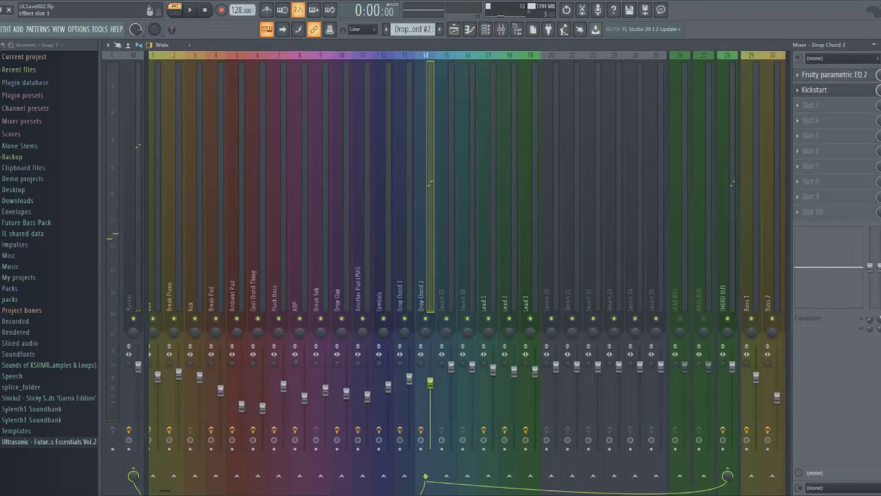
left_click(833, 75)
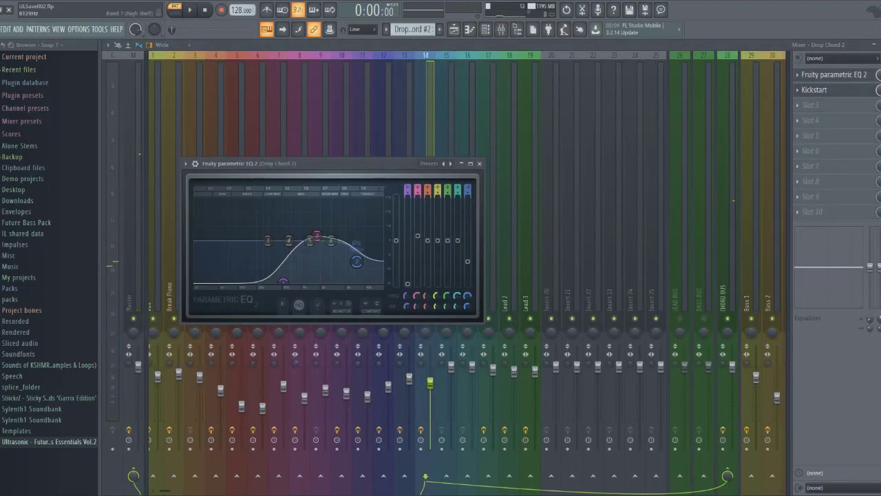
left_click(479, 163)
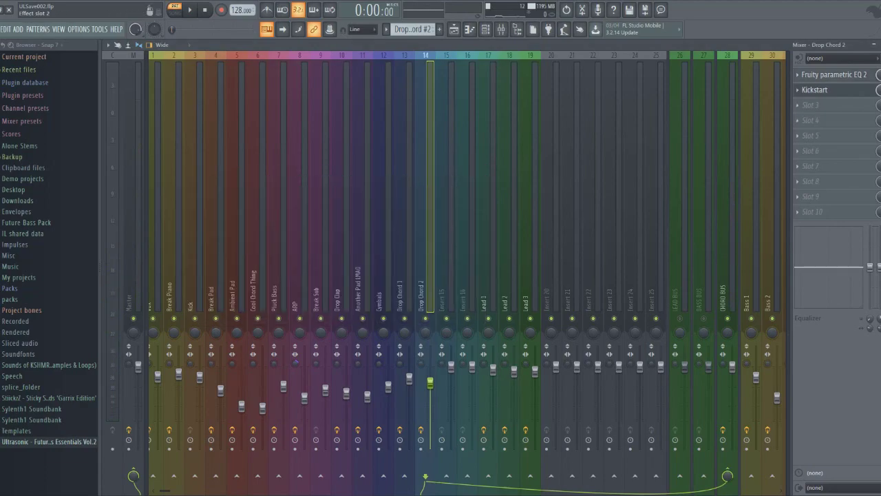
left_click(829, 89)
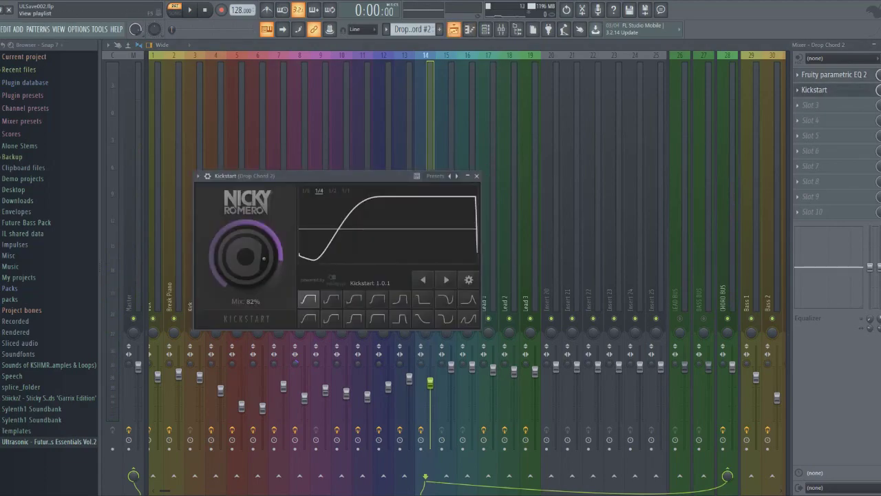
Open the Leads pattern from the playlist in the piano roll to view its Lead #1 notes
left_click(454, 29)
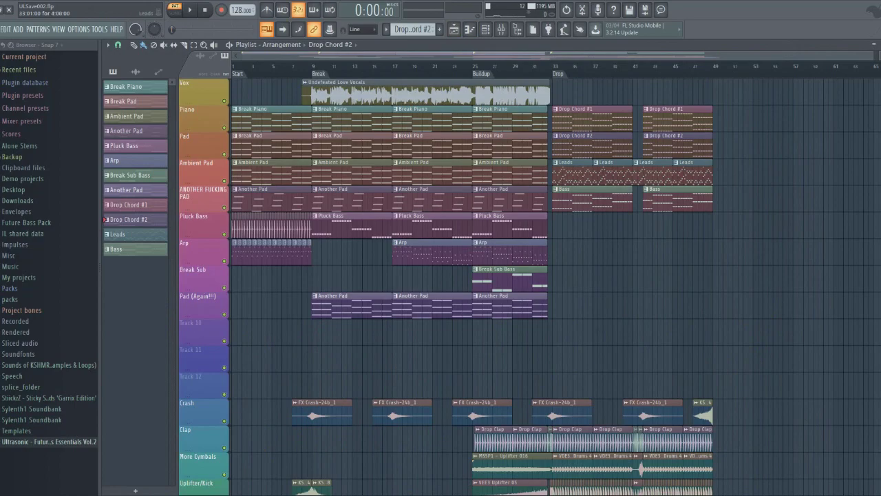
double_click(560, 168)
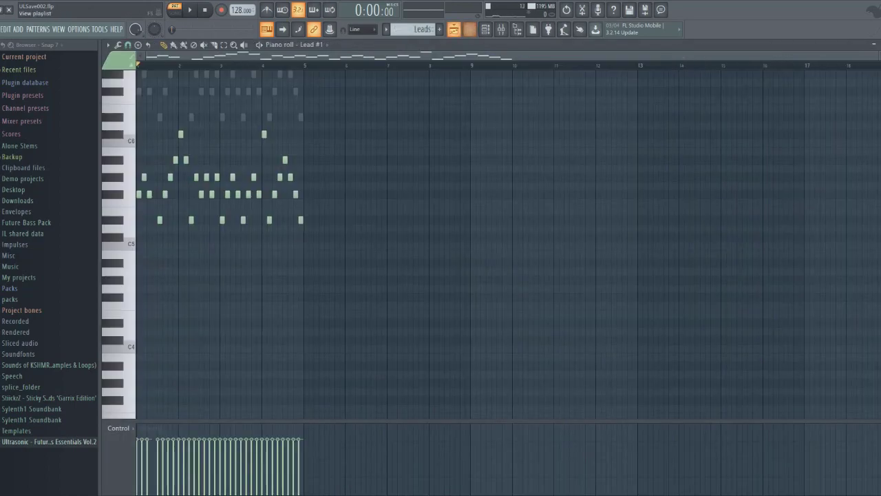
Return to the playlist and open the Break Piano pattern in the piano roll to view its chords from the first bar
left_click(454, 29)
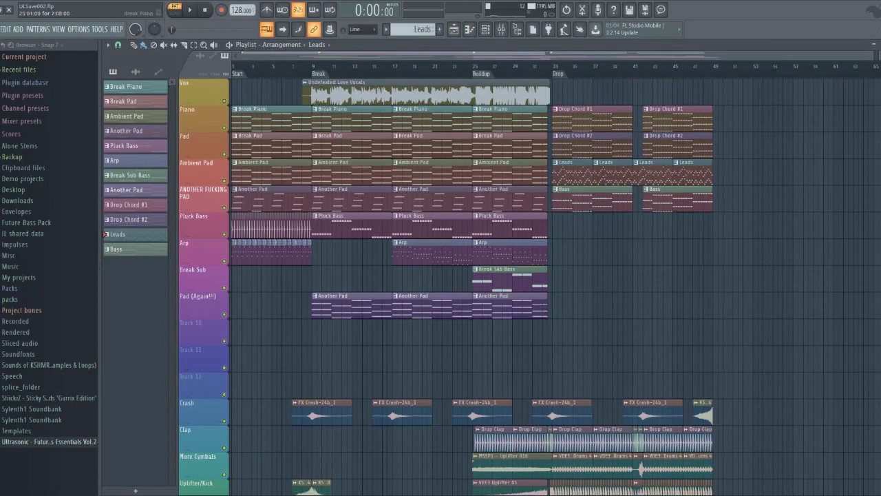
double_click(510, 119)
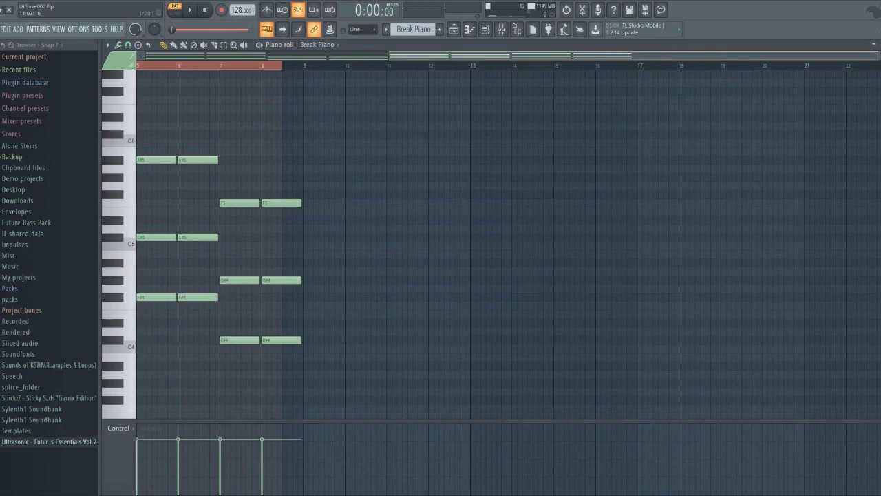
left_click_drag(510, 56, 206, 55)
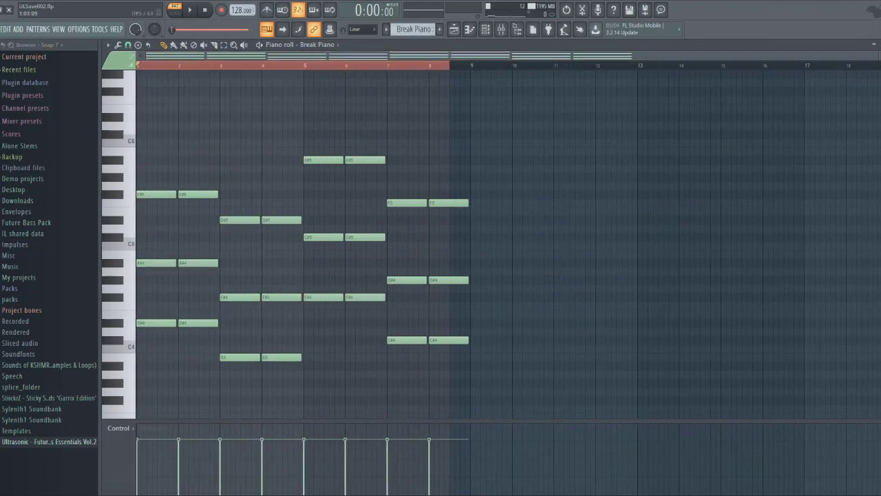
Move the song position to the Drop marker, open the Leads pattern from the playlist and audition it in pattern mode
left_click(454, 29)
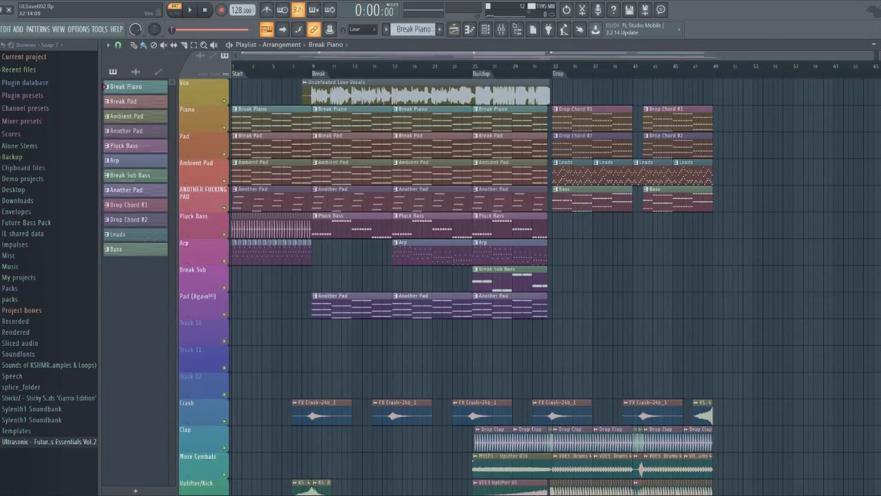
left_click_drag(532, 67, 552, 66)
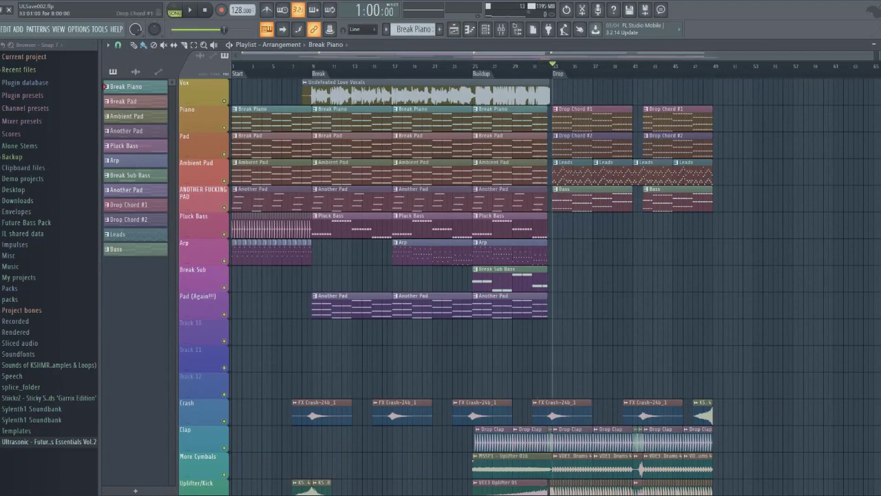
double_click(572, 172)
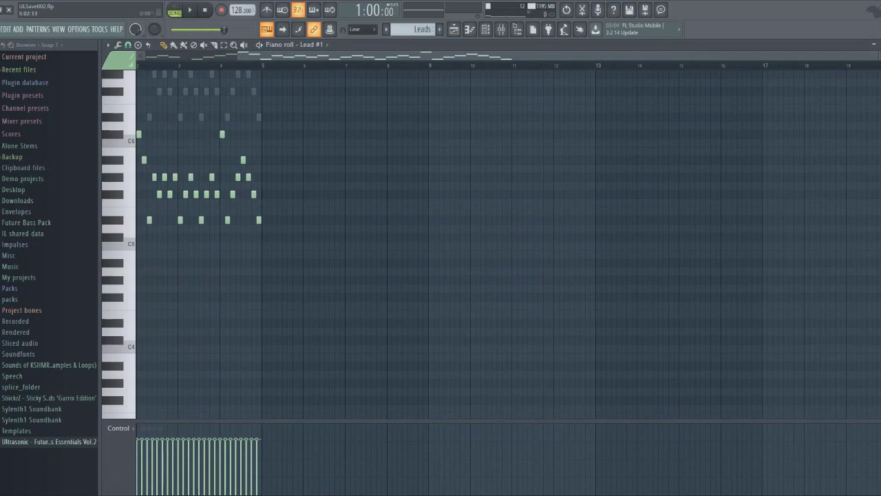
key("l")
key("space")
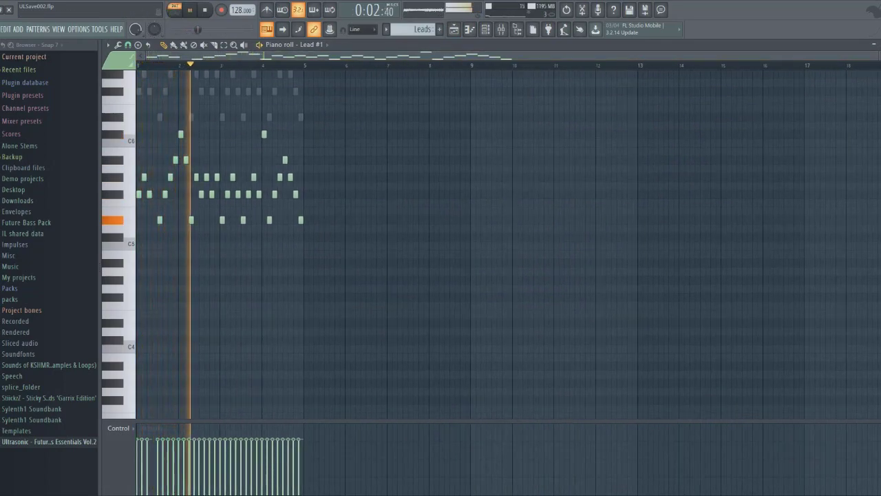
Show the mixer while the Leads pattern plays and browse its Lead tracks from Lead 3 back to Lead 1
key("F9")
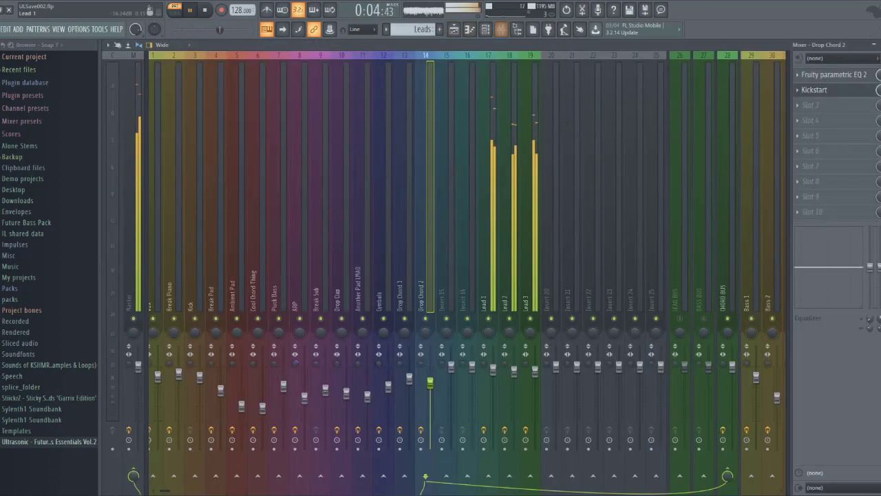
key("Right")
key("Right")
key("Right")
key("Right")
key("Right")
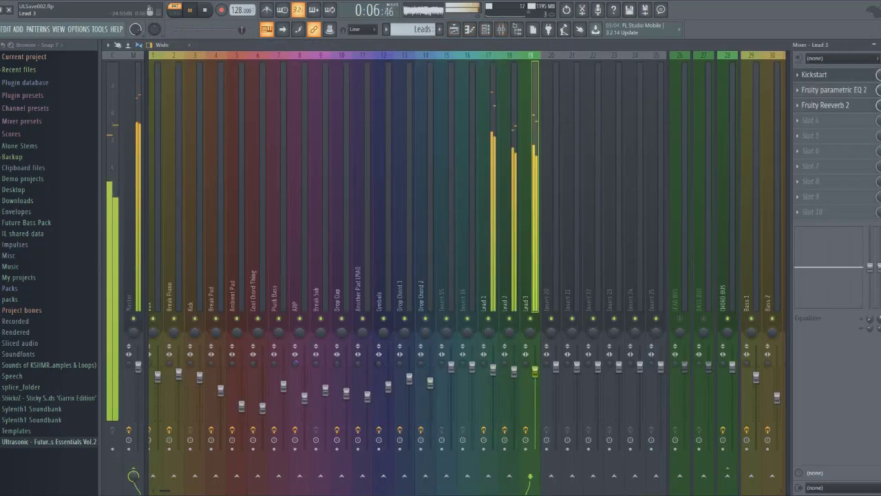
key("Left")
key("Left")
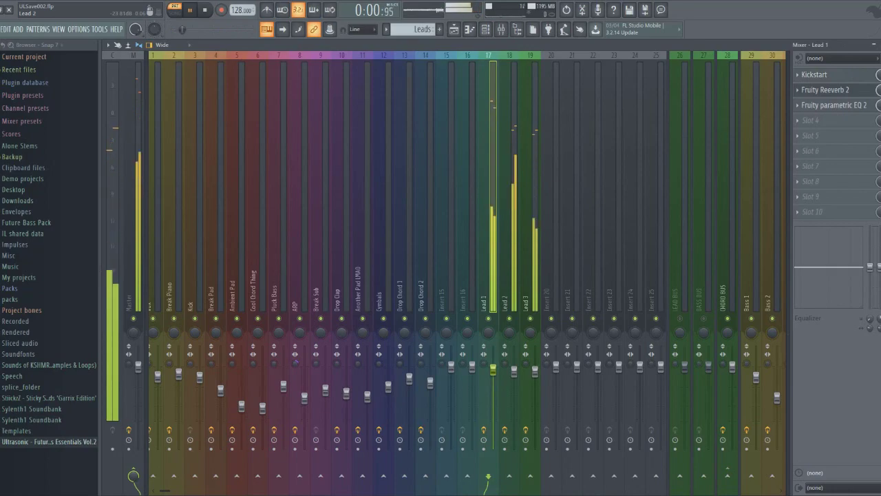
Stop playback and inspect the Kickstart, Fruity Reeverb 2 and Fruity parametric EQ 2 on the Lead 1 mixer track
key("space")
left_click(826, 75)
left_click(827, 90)
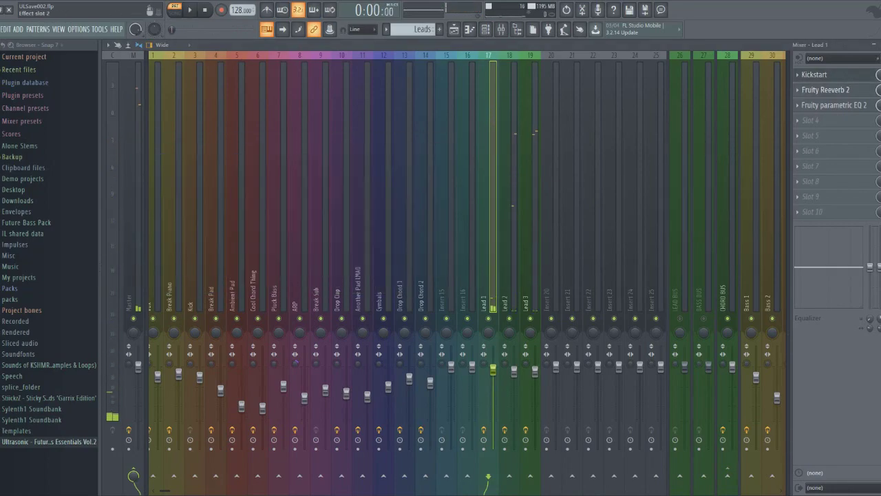
left_click(819, 90)
left_click(826, 105)
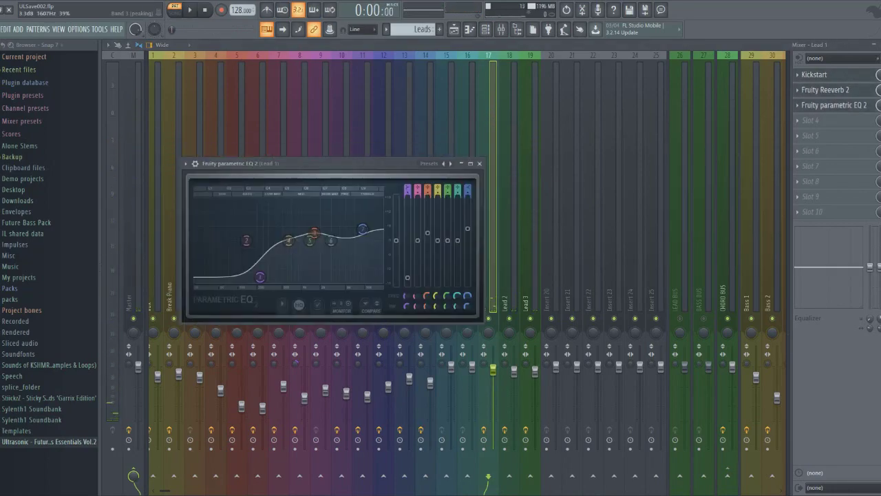
left_click(480, 163)
Select the Lead 2 mixer track and inspect its Kickstart and Fruity Reeverb 2
left_click(509, 180)
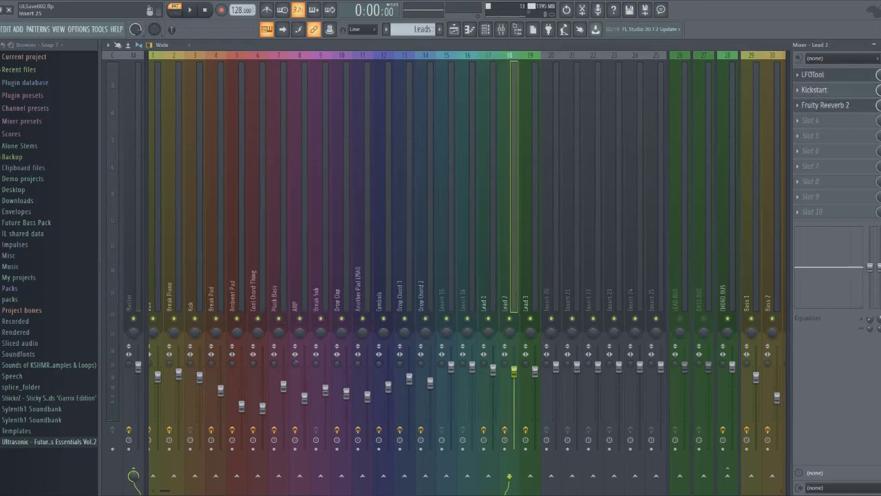
left_click(827, 90)
left_click(826, 89)
left_click(827, 105)
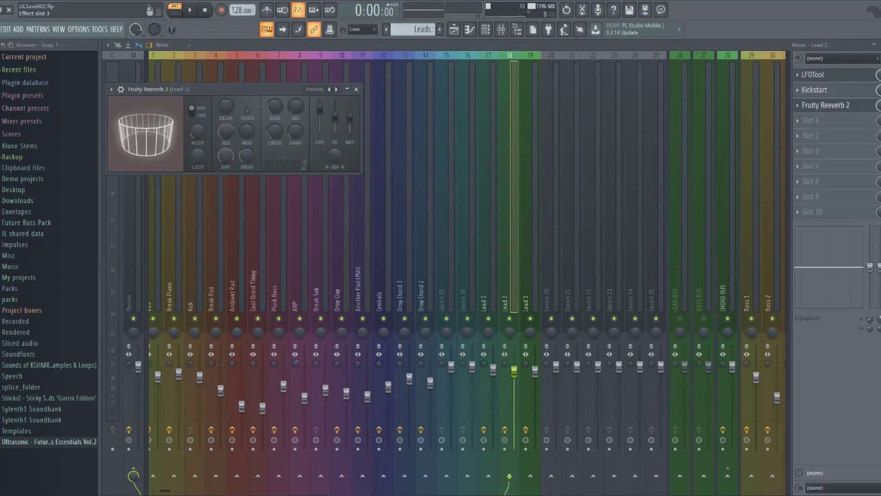
left_click(826, 104)
Select the Lead 3 mixer track and inspect its Kickstart, Fruity parametric EQ 2 and Fruity Reeverb 2
key("Right")
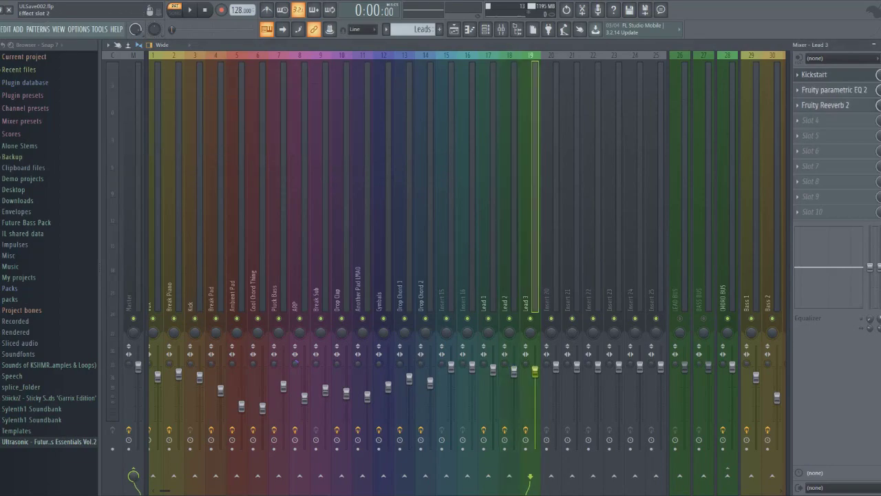
left_click(814, 74)
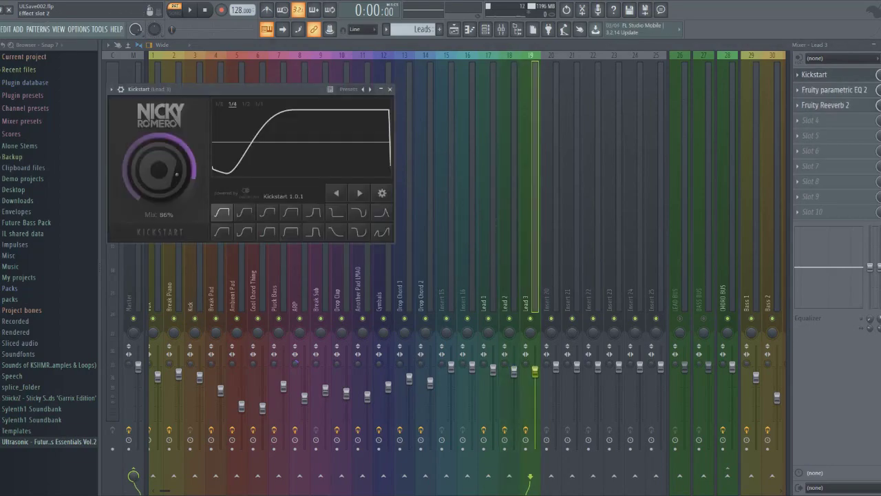
left_click(834, 90)
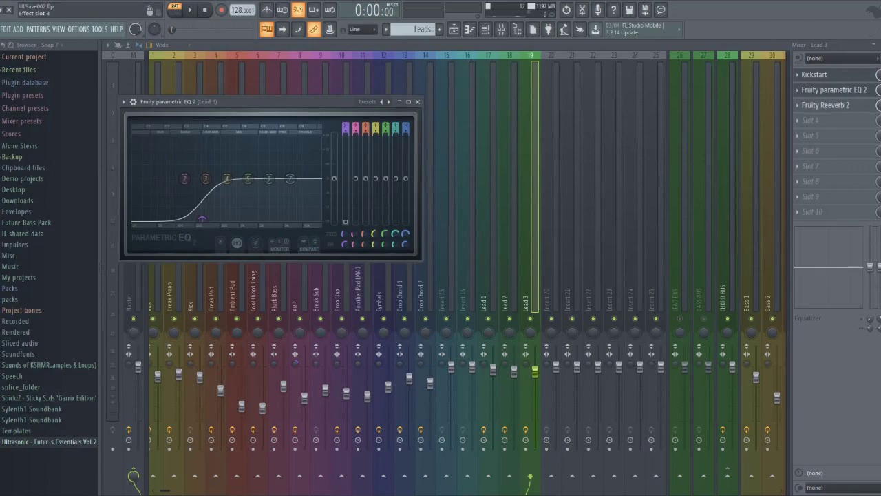
left_click(825, 105)
Return to the playlist, open the Bass pattern in the piano roll and audition it
left_click(453, 29)
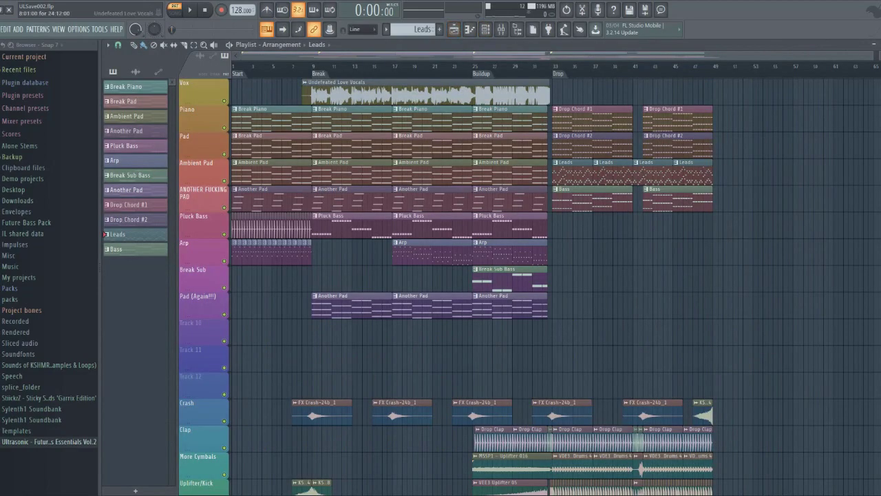
scroll(530, 282, "down", 1)
double_click(592, 172)
key("space")
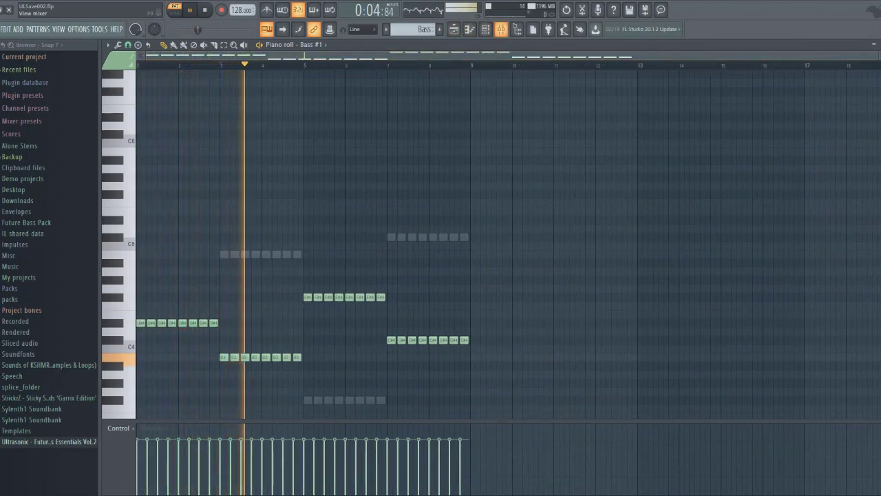
Show the mixer, stop playback and inspect the Fruity parametric EQ 2 on the Bass 1 track
left_click(501, 29)
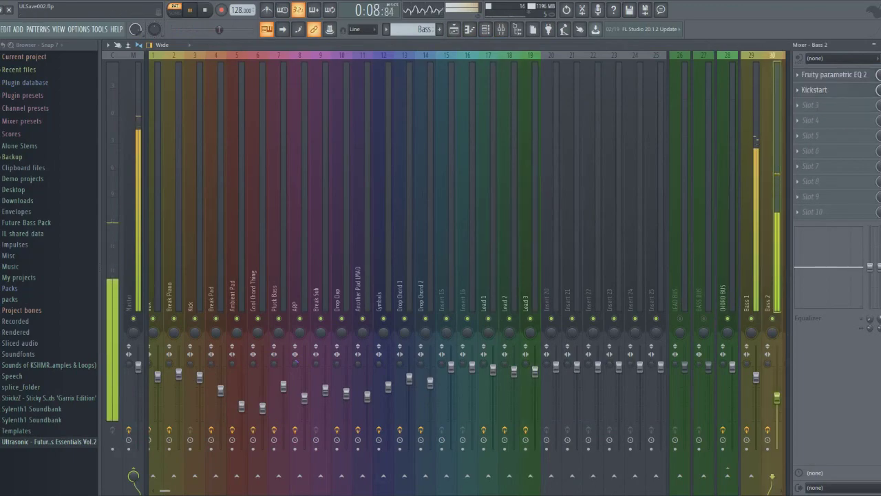
key("space")
scroll(401, 276, "down", 5)
left_click(471, 298)
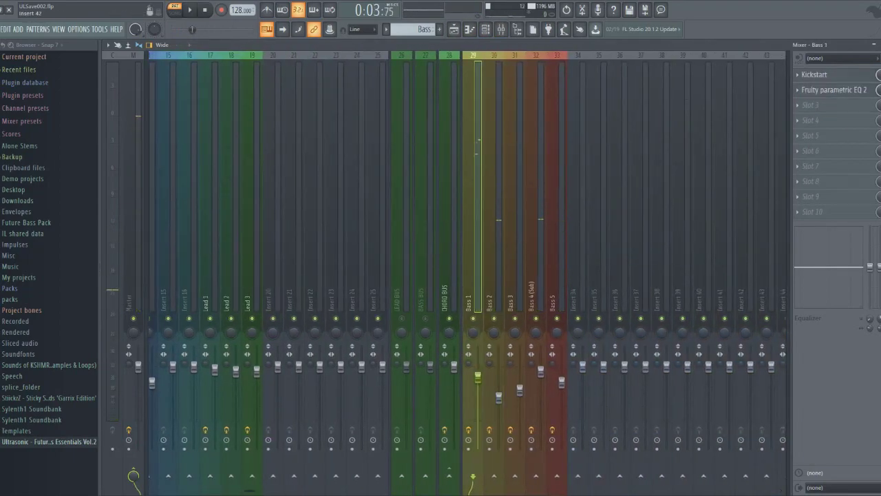
left_click(834, 90)
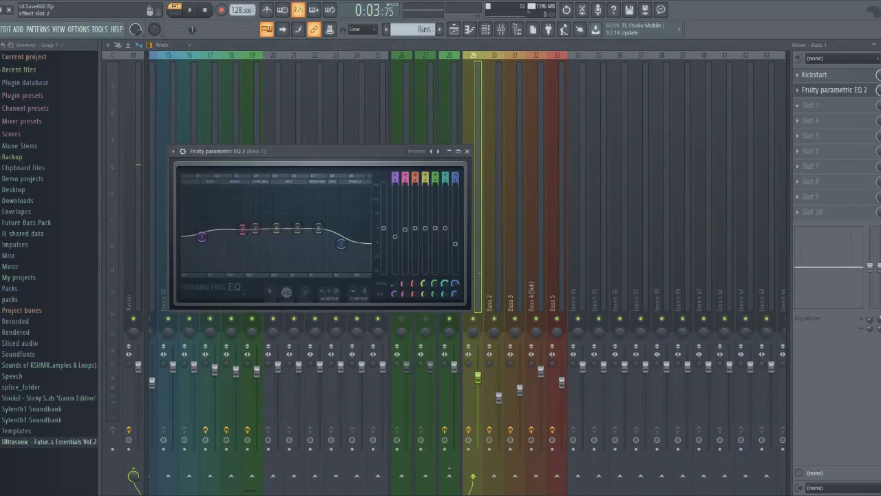
left_click(834, 90)
Select the Bass 2 mixer track and inspect its Kickstart and Fruity parametric EQ 2
left_click(492, 298)
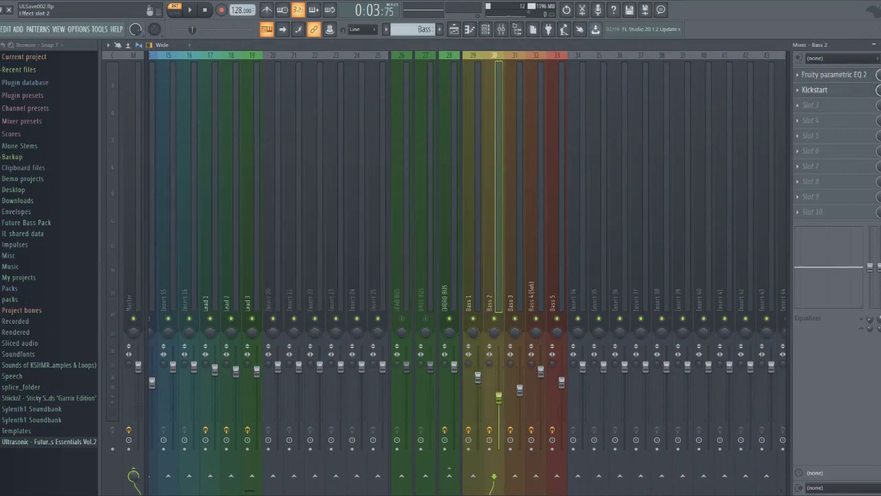
left_click(834, 90)
left_click(834, 90)
left_click(833, 75)
left_click(833, 74)
Select the Bass 3 mixer track and inspect the effect in its second slot
key("Right")
left_click(834, 90)
left_click(834, 90)
Select the Bass 4 (Sub) mixer track and inspect its Kickstart and Fruity parametric EQ 2
key("Right")
left_click(833, 75)
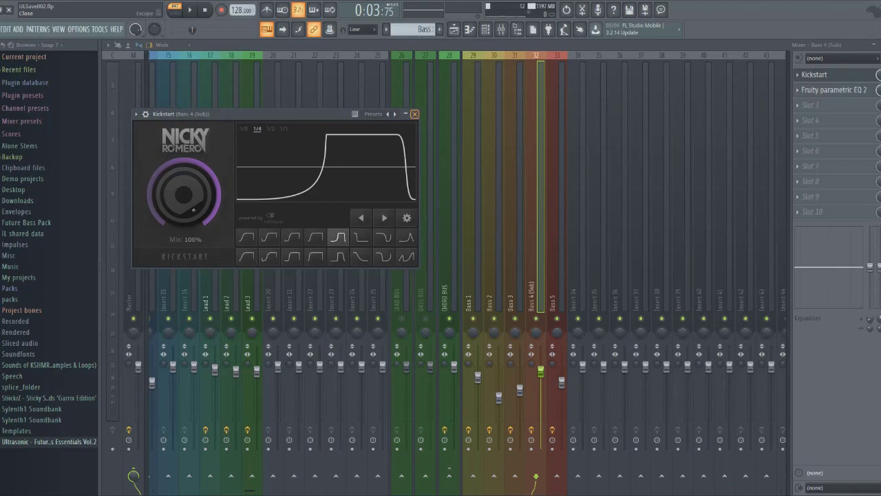
left_click(414, 114)
left_click(833, 89)
left_click(833, 89)
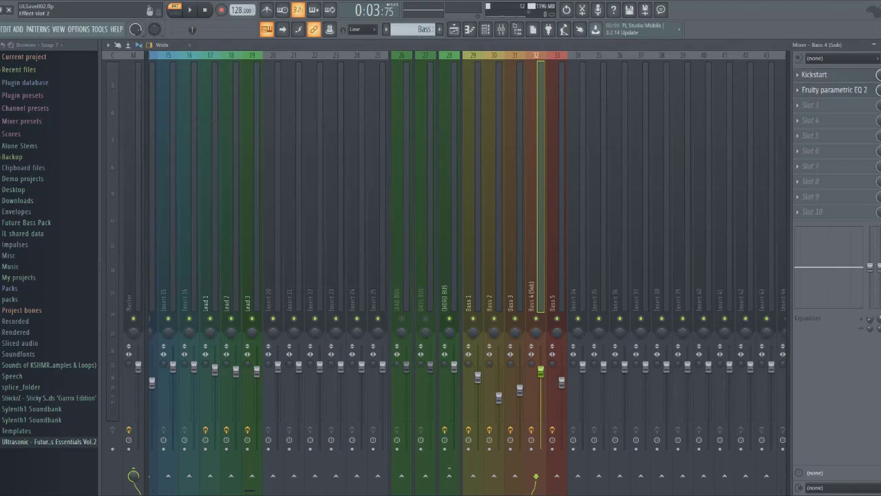
Select the Bass 5 mixer track and inspect its EQUO and Fruity parametric EQ 2
left_click(556, 276)
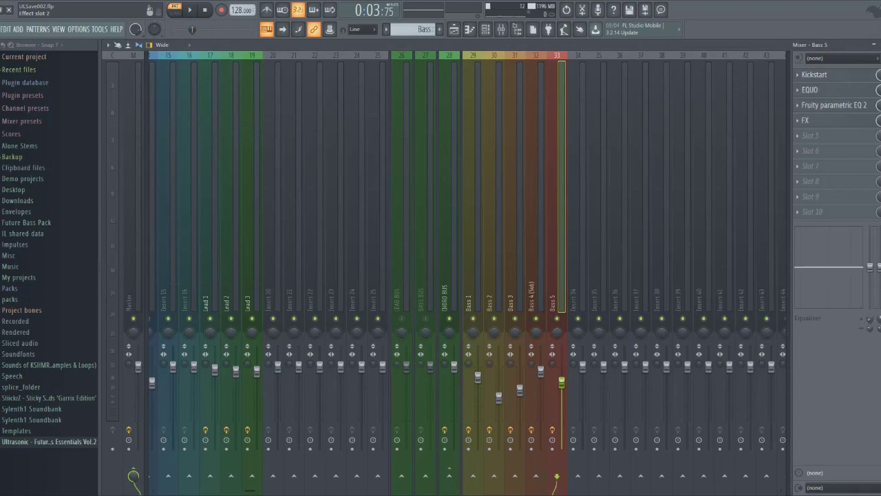
left_click(833, 89)
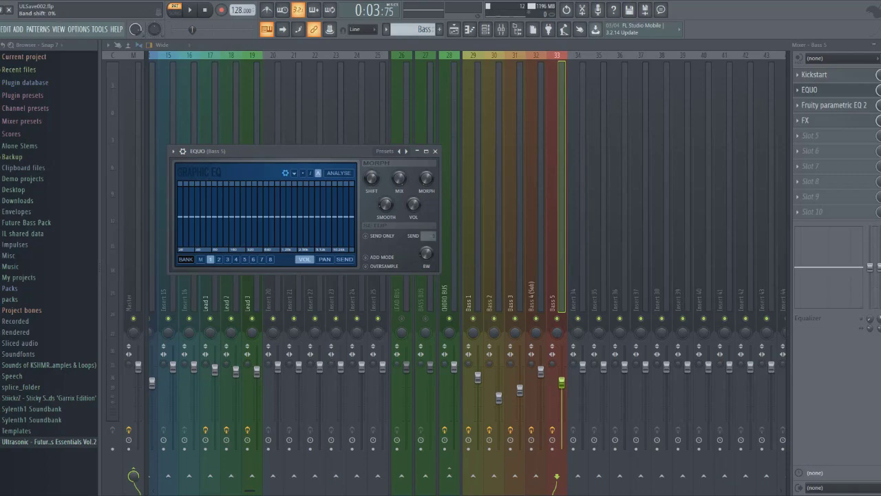
left_click(435, 151)
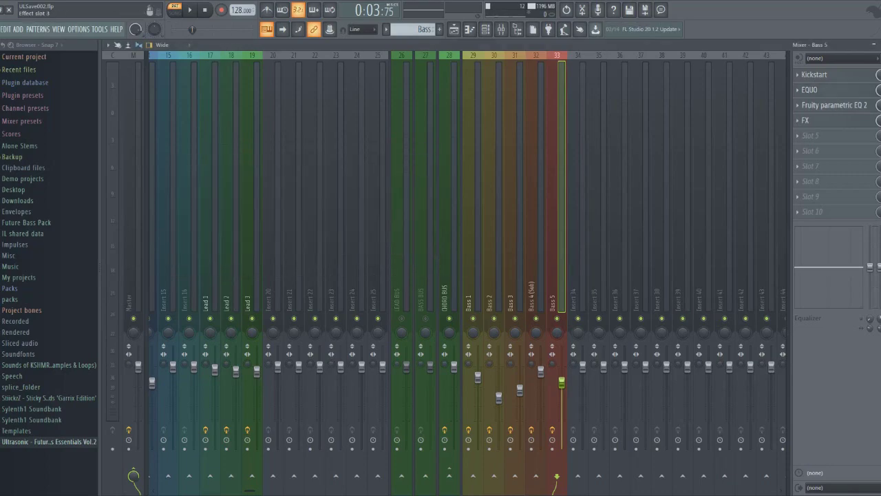
left_click(833, 105)
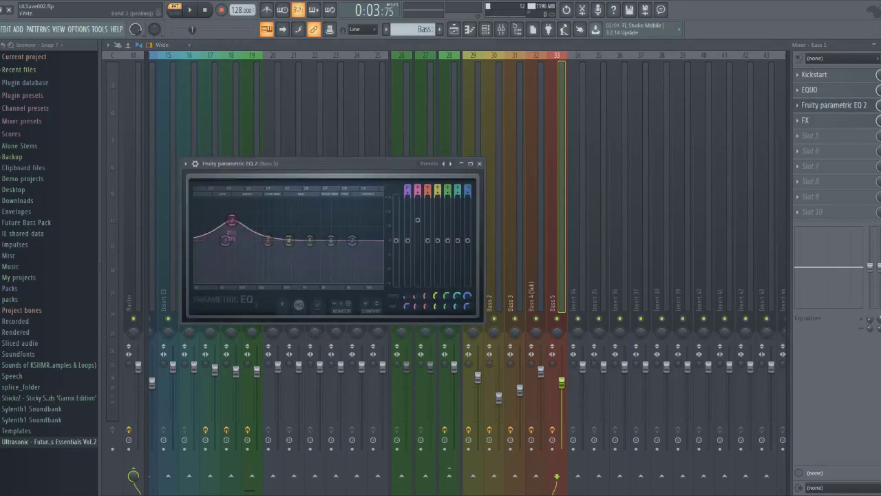
left_click(480, 164)
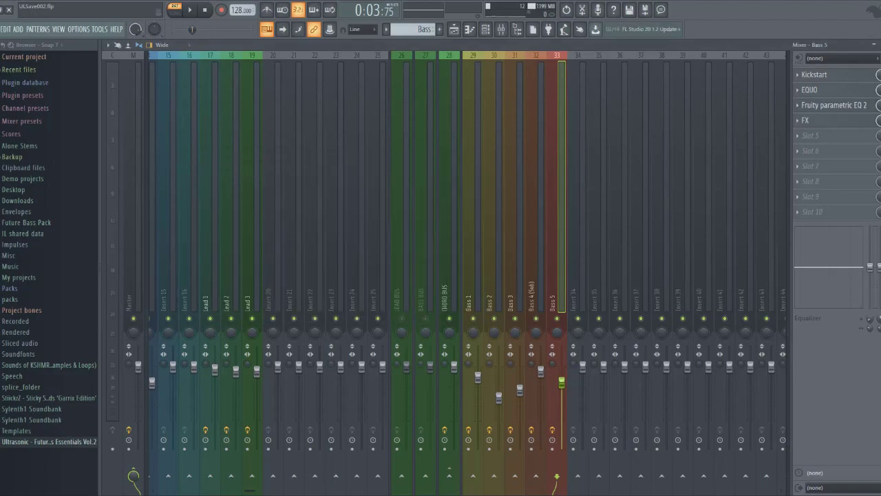
Return to the playlist, solo the Clap track and play it from the drop
left_click(453, 29)
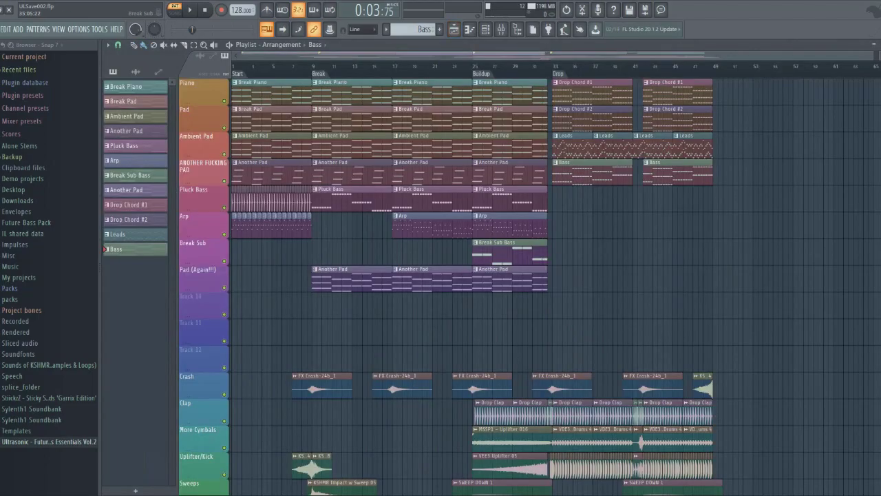
scroll(530, 287, "up", 3)
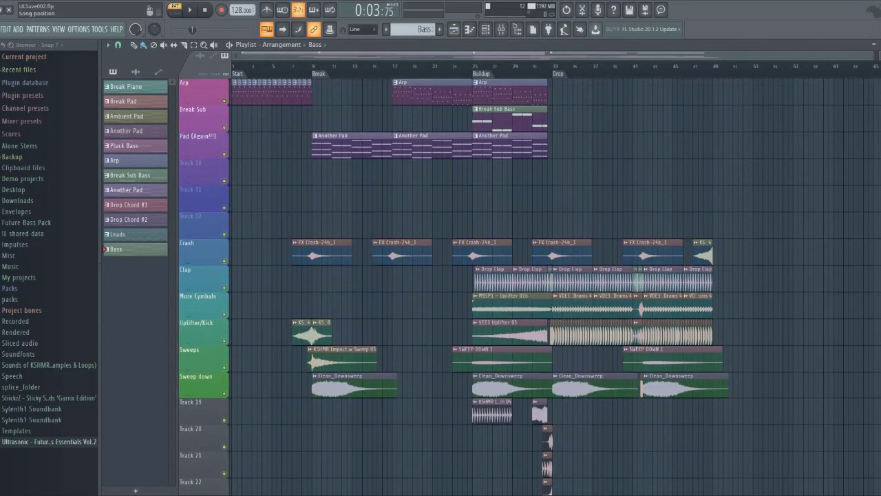
left_click_drag(241, 56, 484, 55)
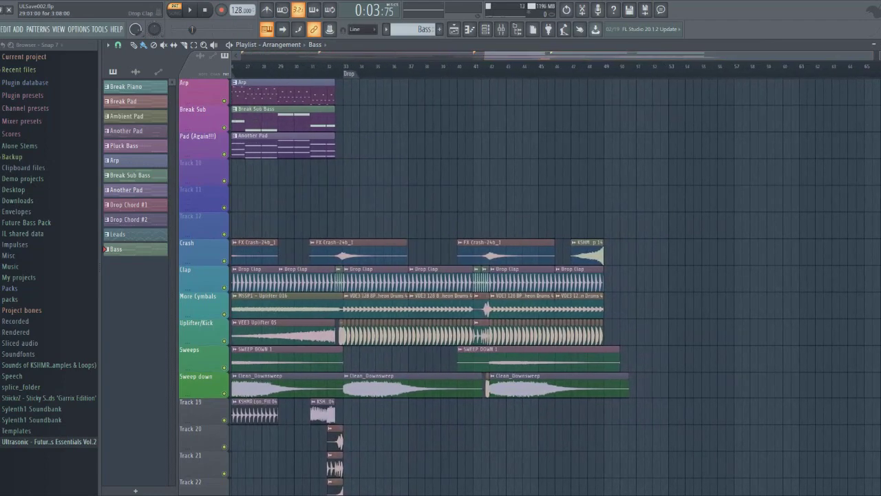
right_click(224, 287)
key("space")
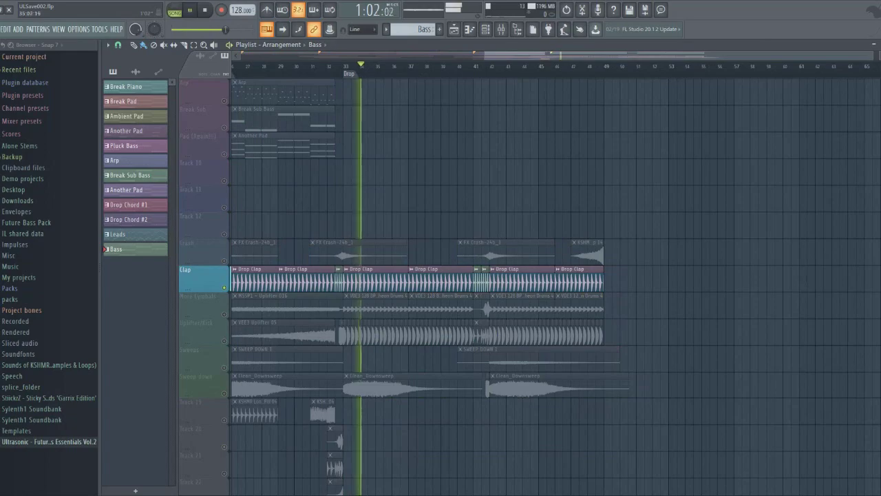
Stop playback, select the Drop Clap mixer track and inspect its Fruity Reeverb 2, Kickstart and Fruity parametric EQ 2
key("F9")
key("space")
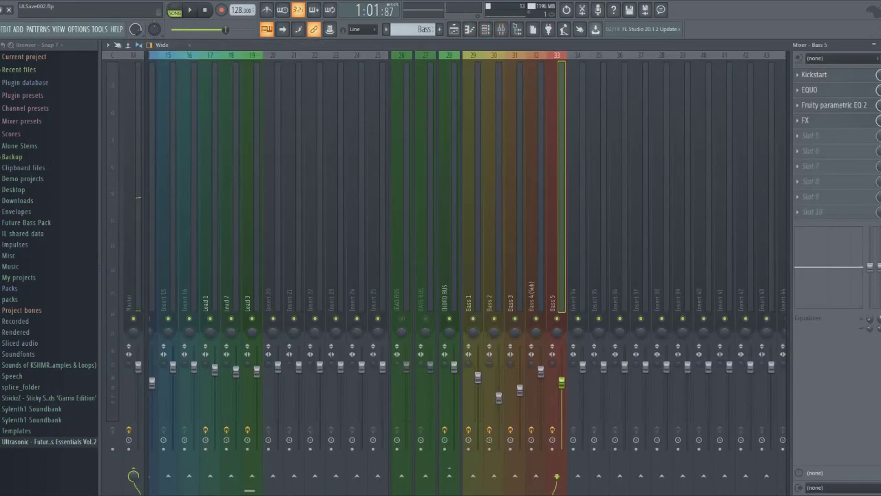
left_click_drag(250, 490, 163, 490)
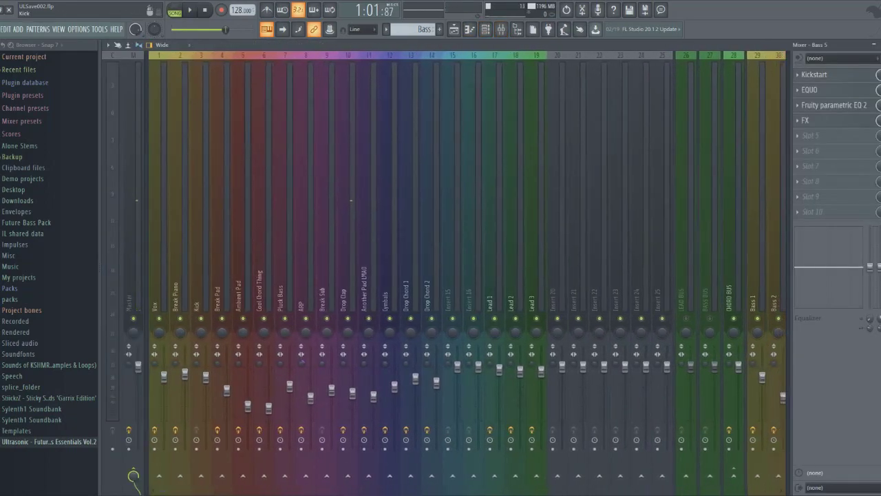
left_click(348, 296)
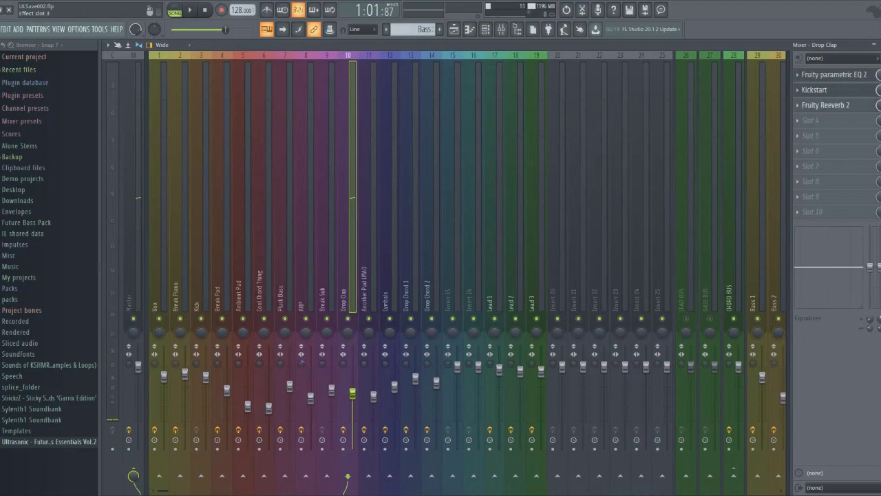
left_click(823, 104)
left_click(823, 105)
left_click(815, 89)
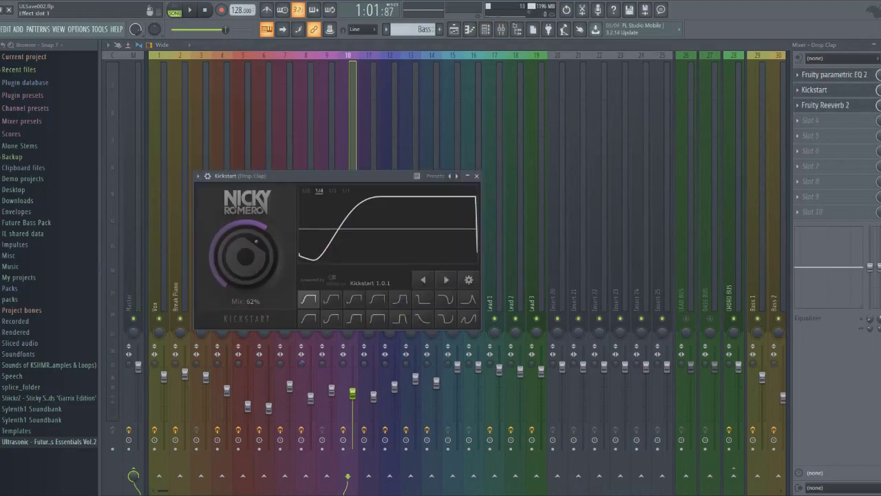
left_click(834, 74)
Return to the playlist, unmute the Uplifter/Kick and More Cymbals tracks alongside the Clap, and play them from the drop
left_click(453, 29)
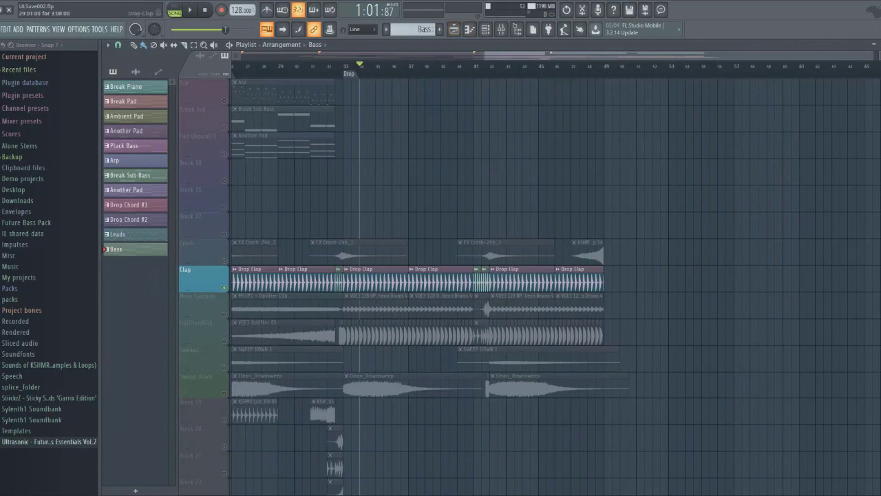
left_click(224, 340)
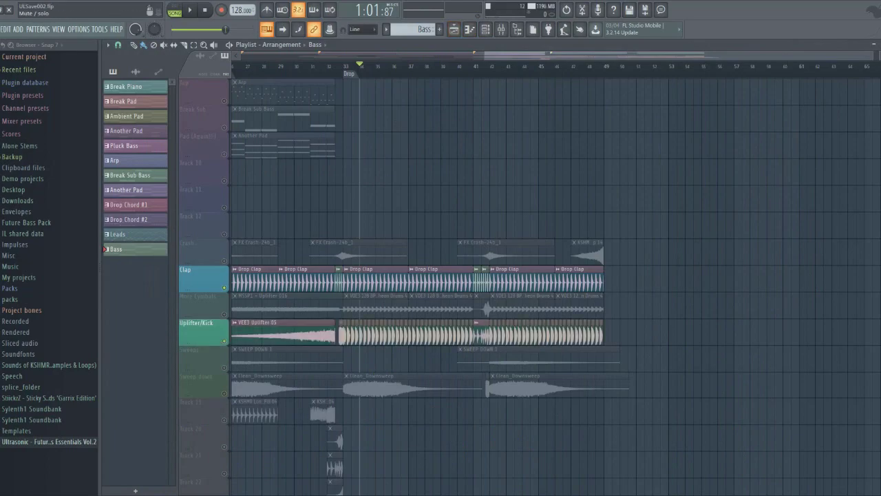
left_click(224, 314)
key("space")
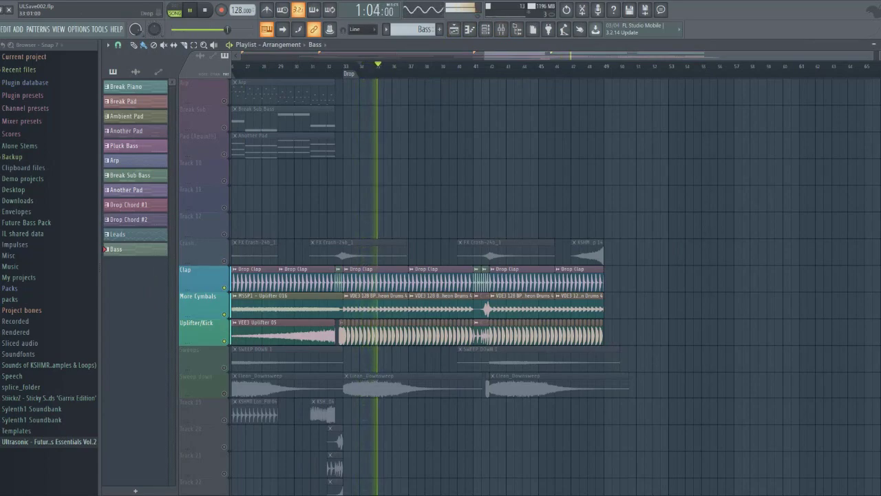
key("space")
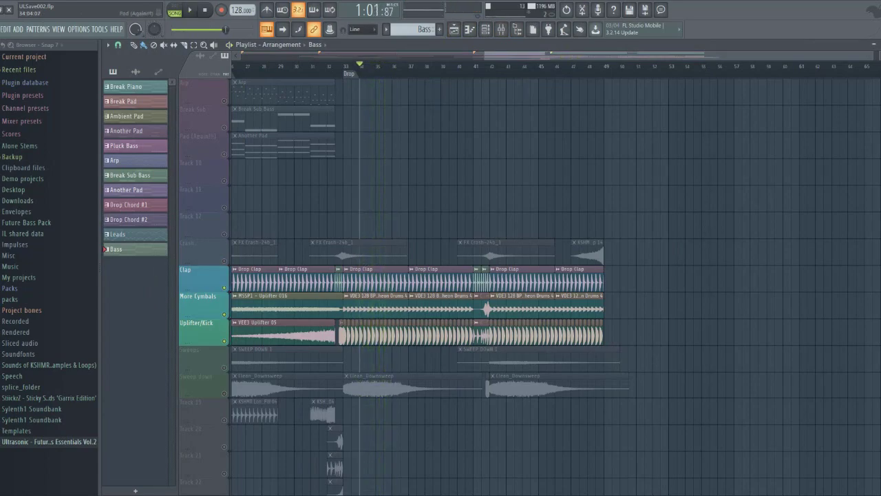
Unmute the Sweep down and Crash tracks and play the drum and effects tracks from the Drop marker
left_click(224, 394)
scroll(358, 275, "down", 3)
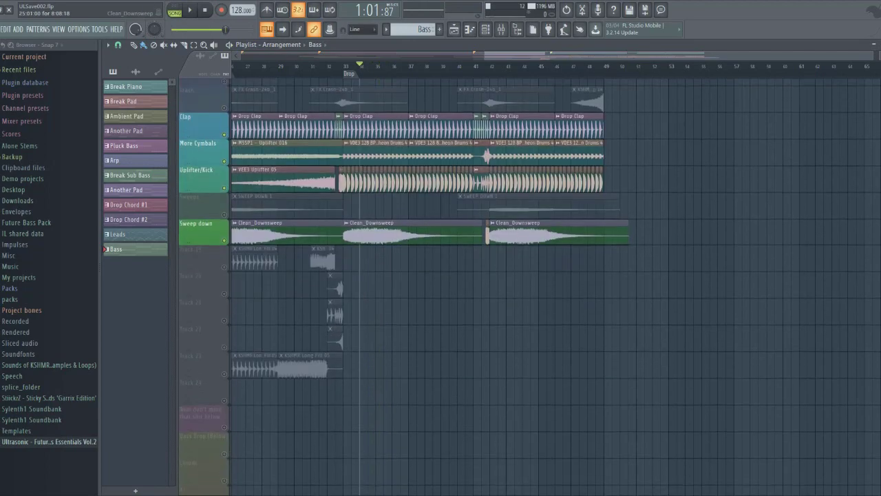
scroll(358, 276, "up", 3)
left_click(224, 261)
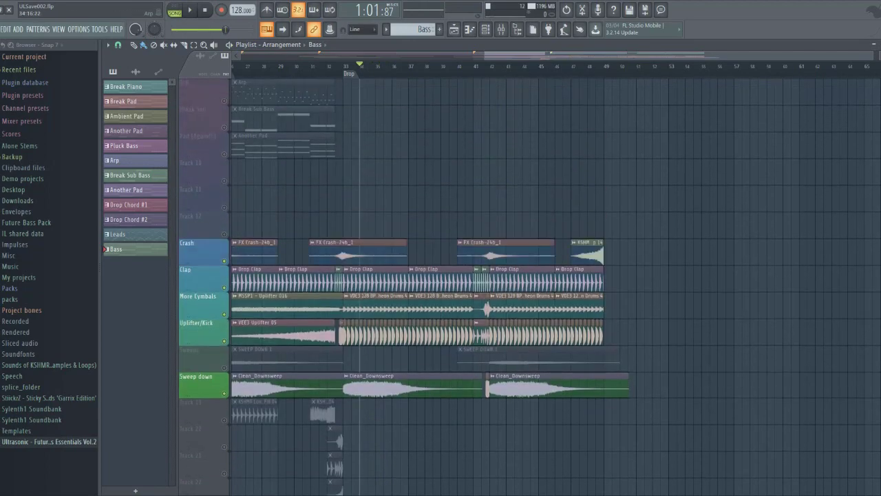
scroll(345, 66, "left", 1)
left_click(359, 66)
key("space")
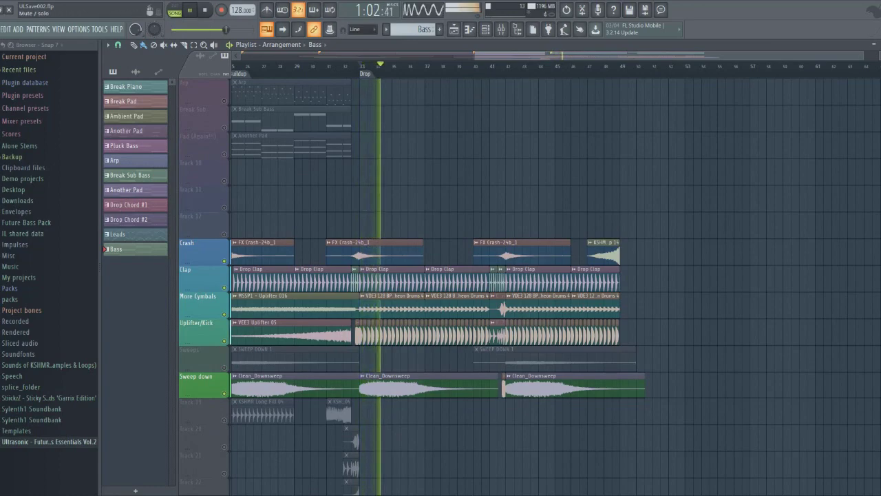
key("space")
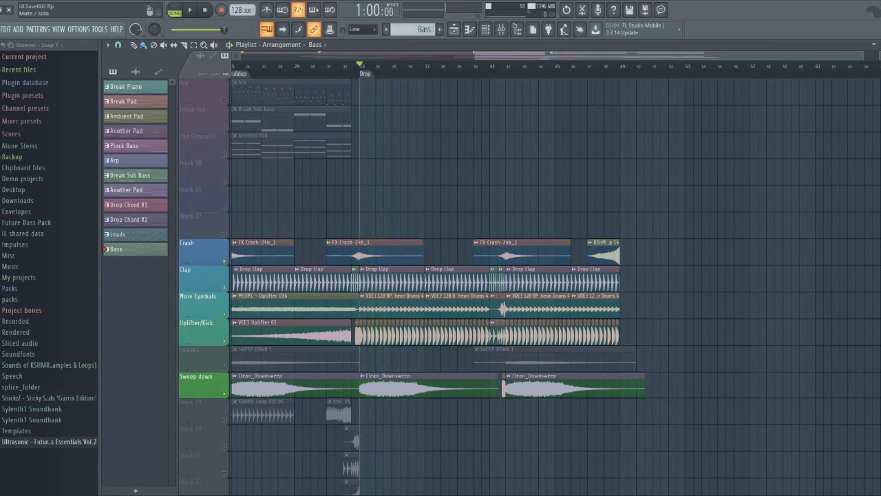
Move the playback position to the Buildup marker and unmute Track 19, Track 23 and the Sweeps track
left_click_drag(296, 66, 411, 66)
scroll(524, 276, "down", 5)
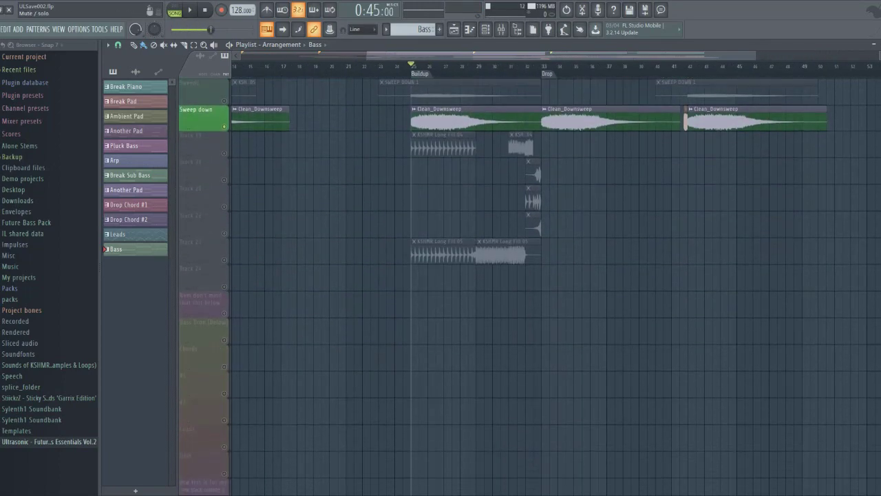
left_click(224, 260)
left_click(223, 153)
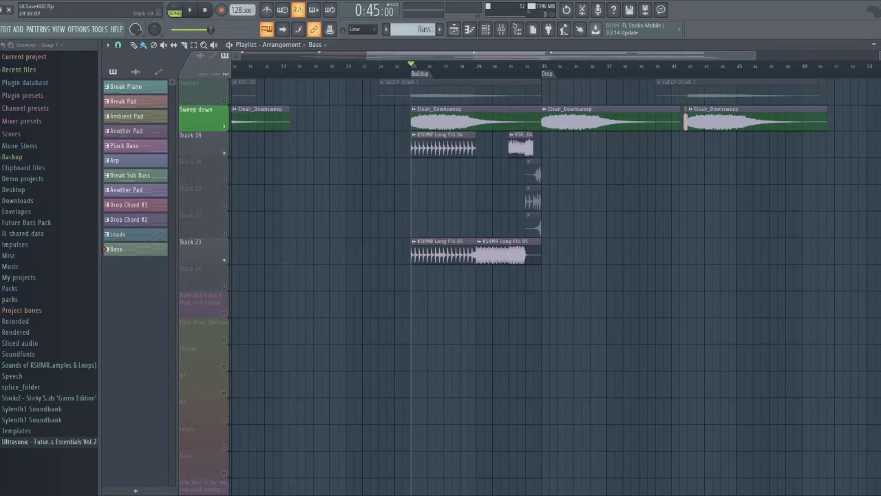
scroll(523, 276, "up", 2)
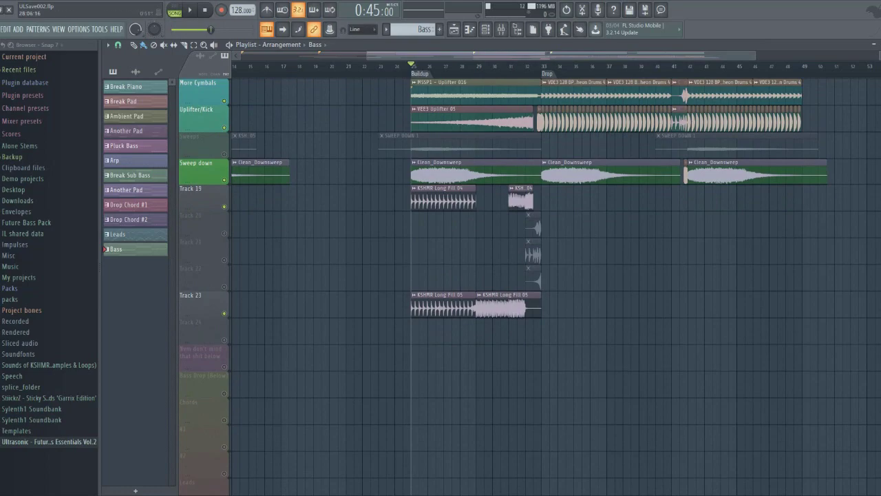
left_click_drag(368, 55, 438, 55)
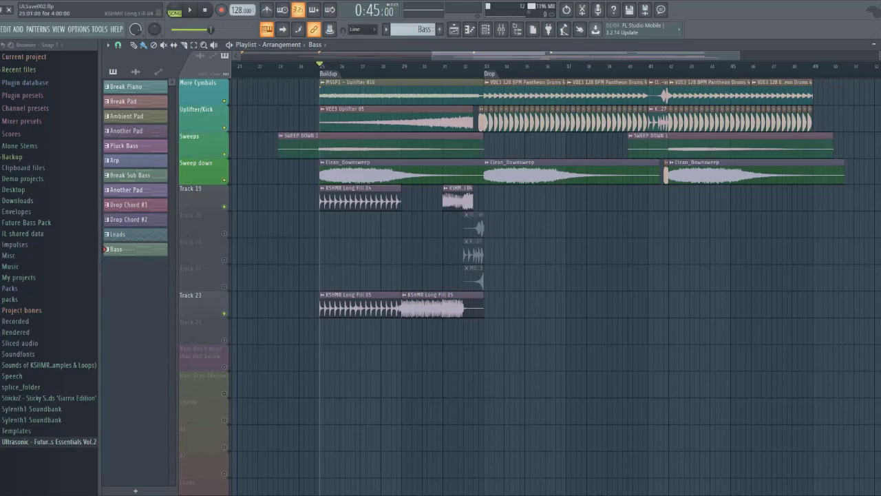
Play the buildup with Tracks 20, 21 and 22 unmuted as well, stopping just before the drop
scroll(530, 286, "up", 5)
scroll(531, 286, "down", 4)
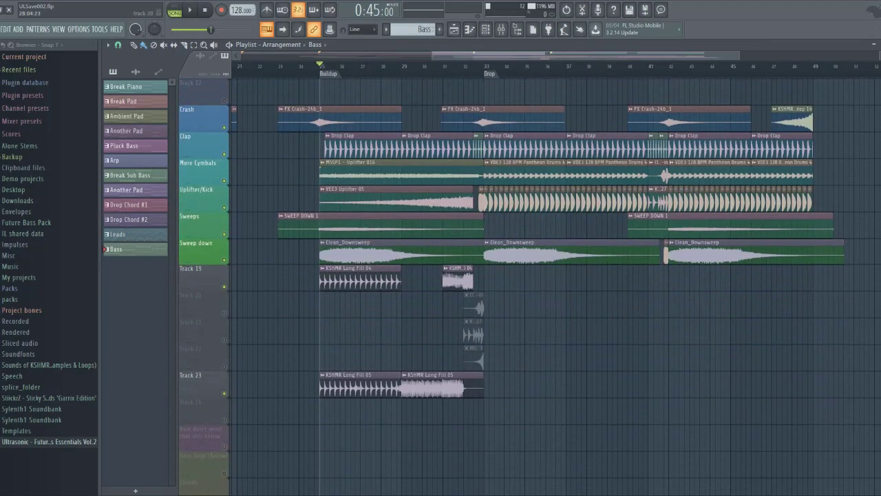
key("space")
left_click(224, 366)
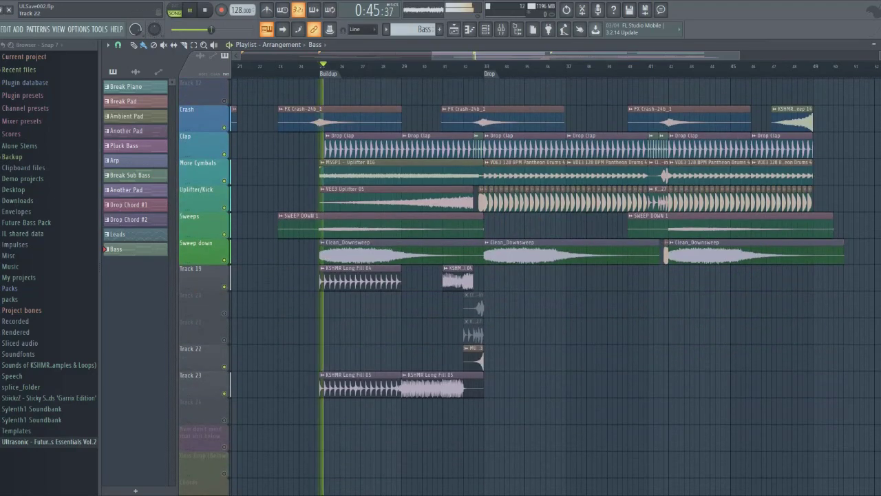
left_click(224, 340)
left_click(224, 313)
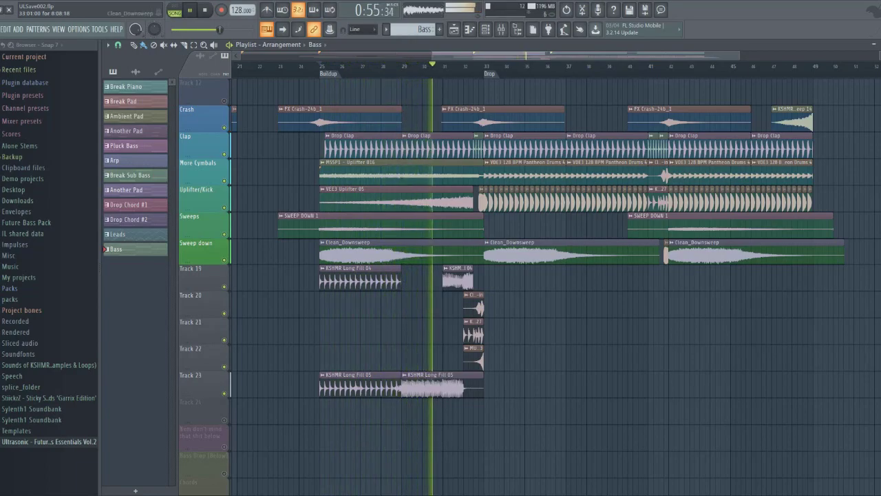
scroll(203, 461, "up", 4)
scroll(203, 461, "up", 7)
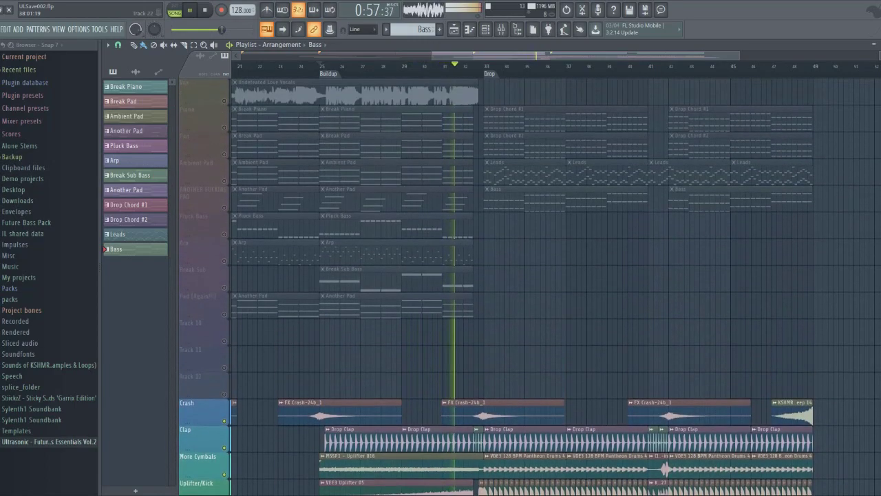
scroll(203, 461, "down", 10)
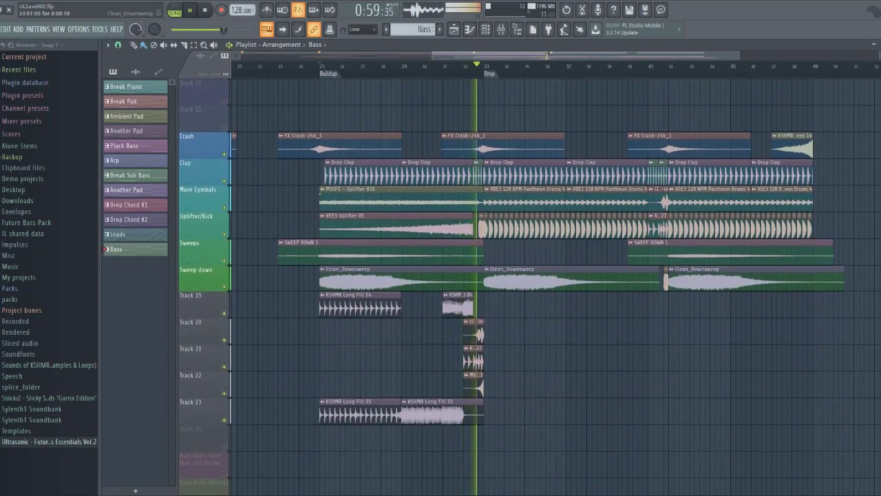
key("space")
Solo the Clap track, play its fill just before the drop, and unsolo it to bring all tracks back
scroll(531, 286, "up", 10)
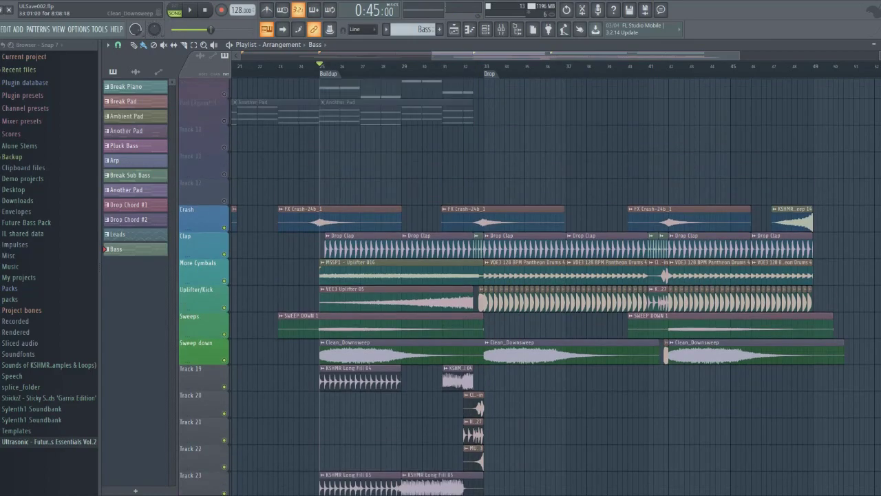
scroll(530, 287, "down", 8)
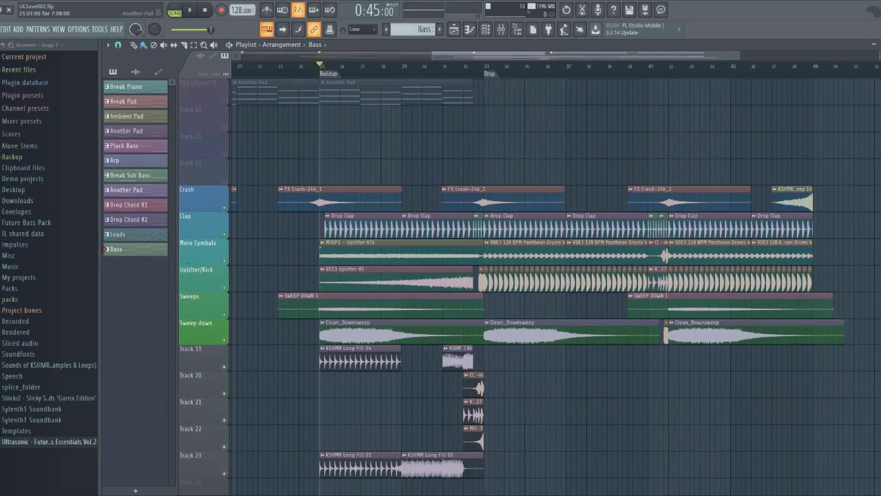
scroll(313, 226, "up", 2)
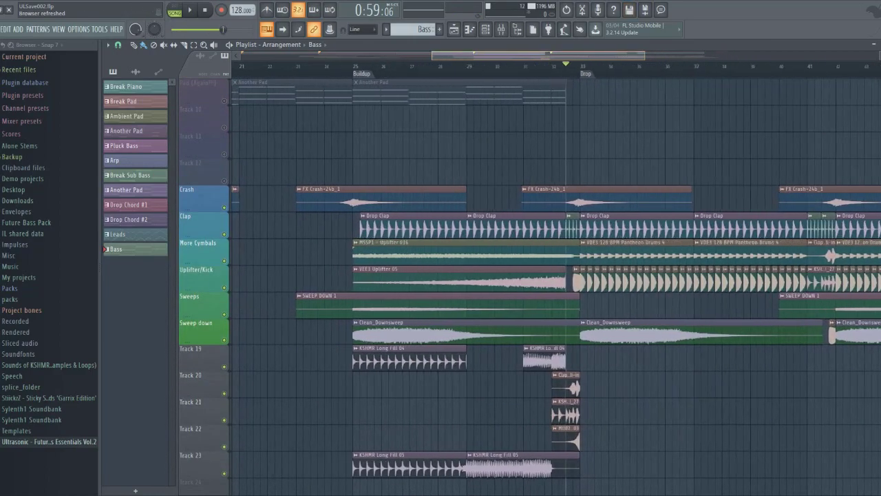
right_click(224, 234)
key("space")
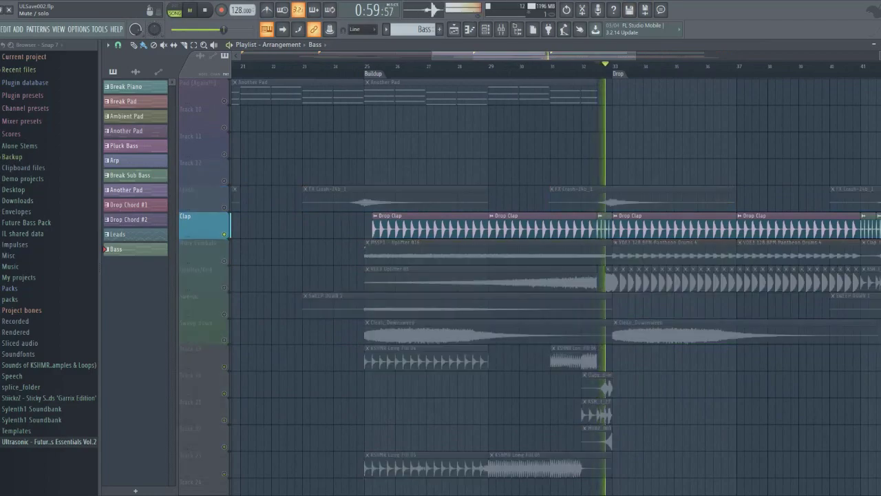
key("space")
right_click(224, 234)
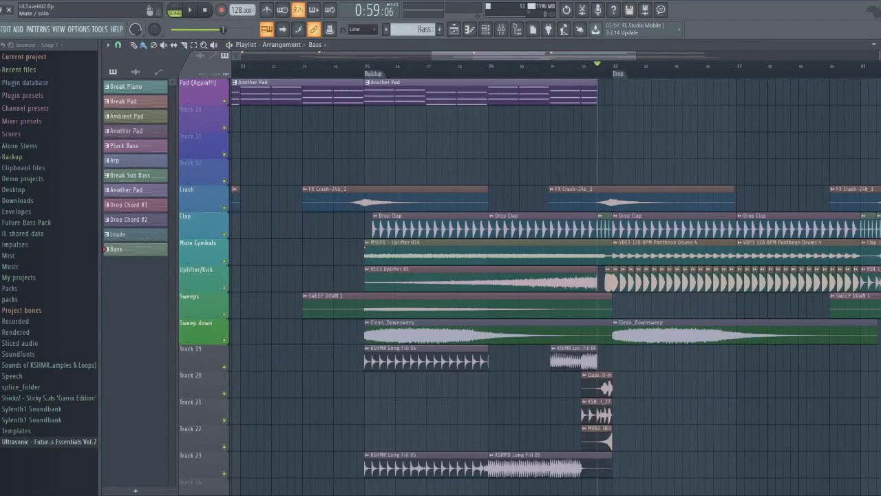
Look over the whole arrangement and play it from the start to the end of the drop with all tracks active
scroll(555, 275, "down", 3)
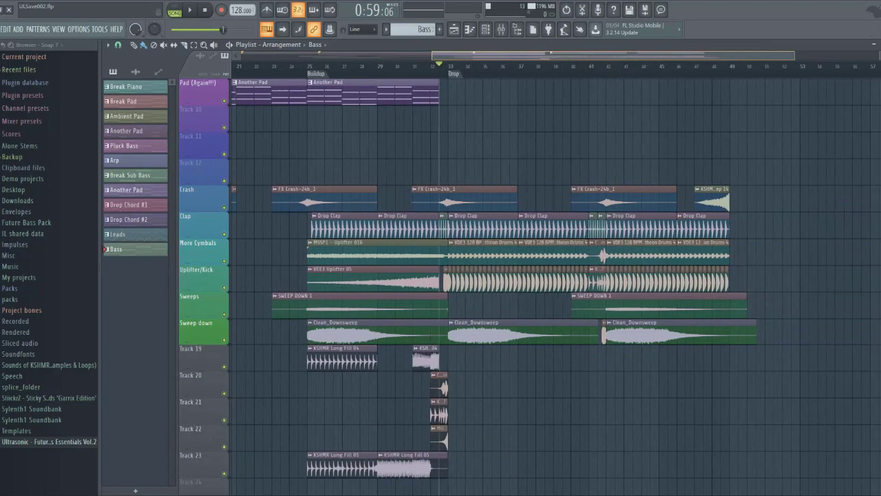
scroll(555, 282, "left", 5)
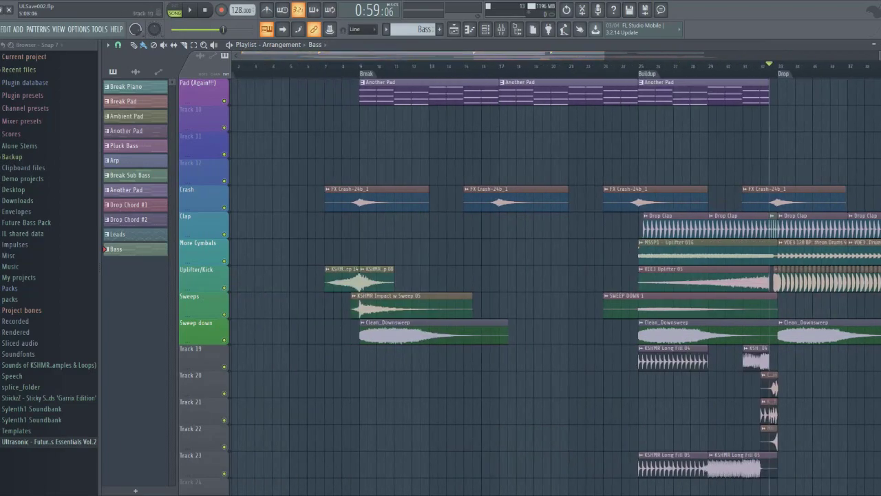
scroll(555, 275, "down", 2)
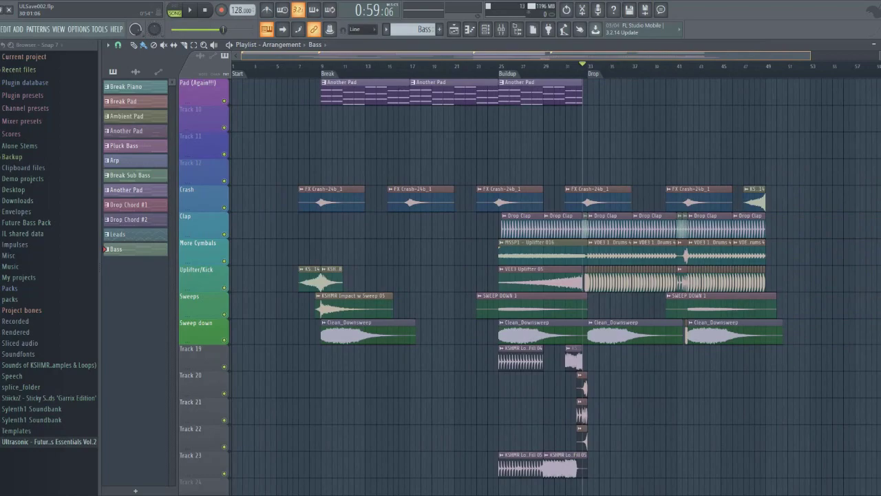
scroll(554, 283, "down", 3)
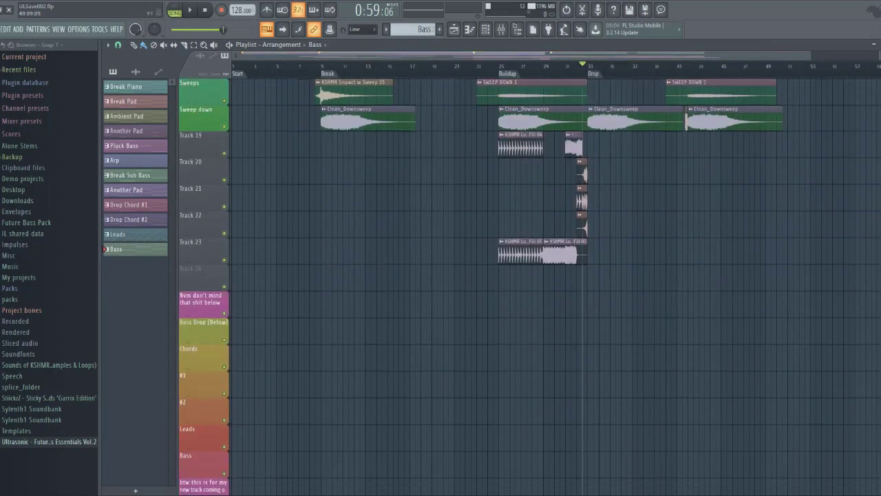
scroll(555, 282, "up", 6)
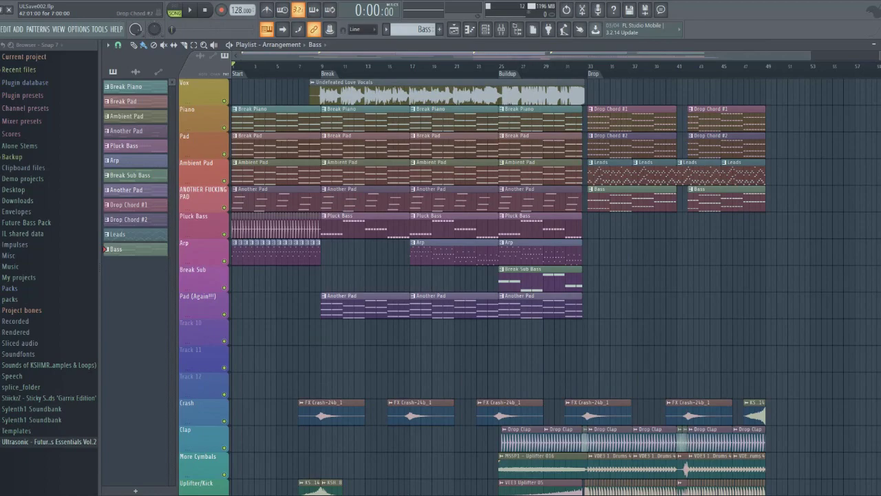
key("space")
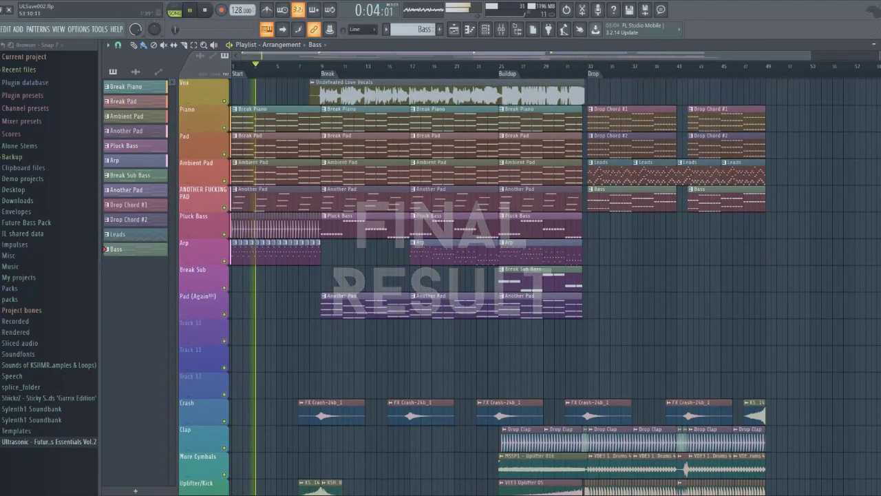
left_click_drag(811, 55, 876, 55)
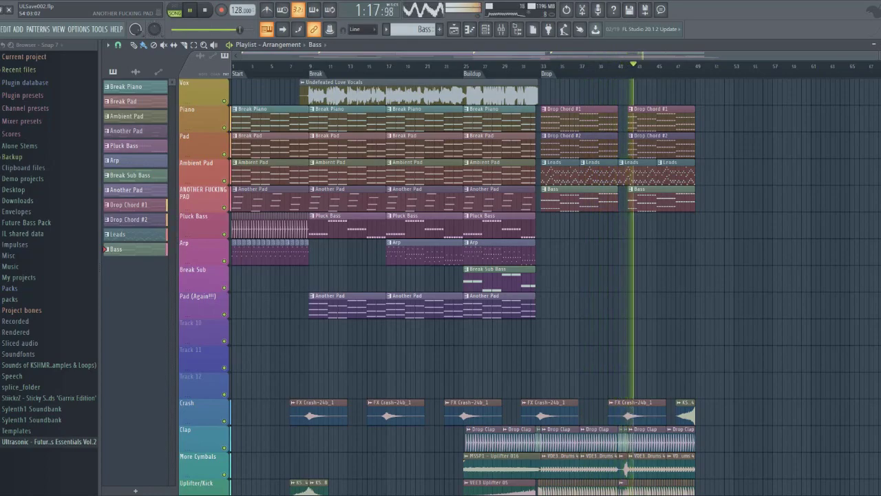
scroll(441, 276, "down", 7)
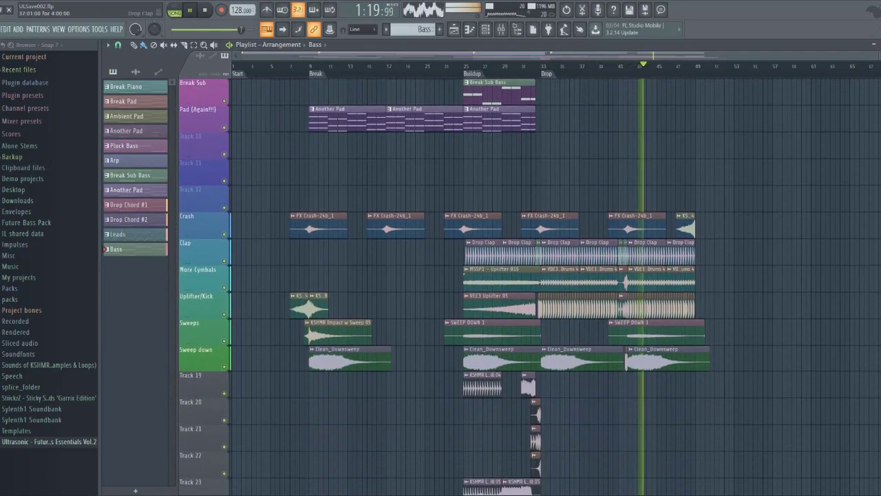
scroll(440, 276, "down", 5)
scroll(440, 276, "up", 9)
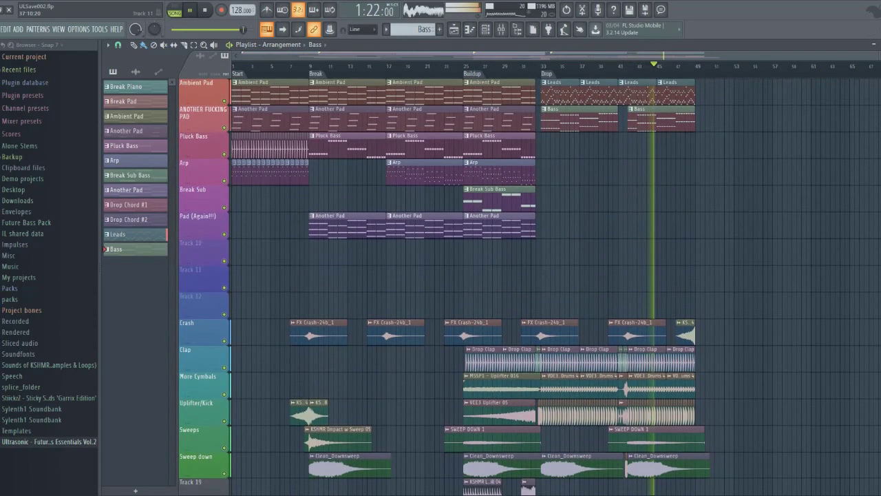
scroll(441, 276, "up", 2)
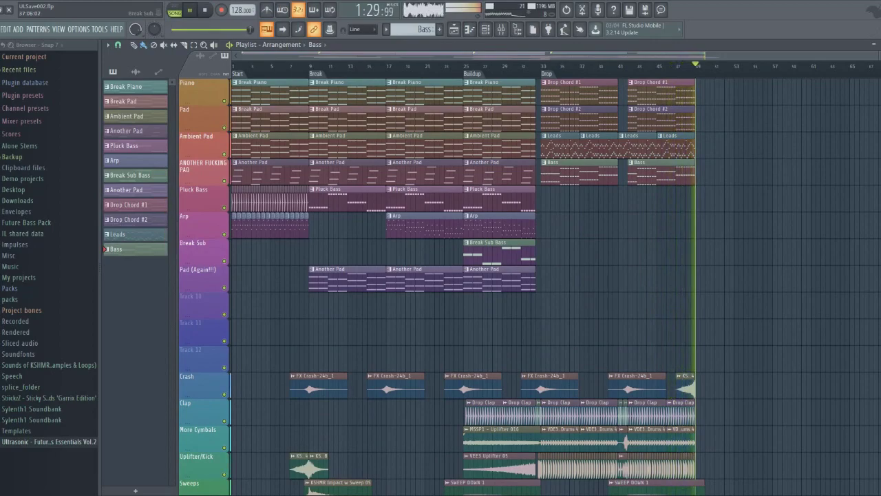
key("space")
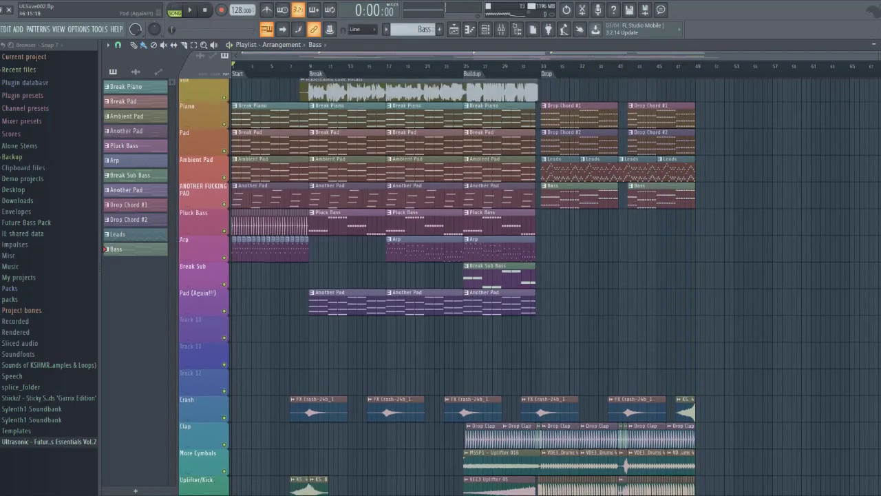